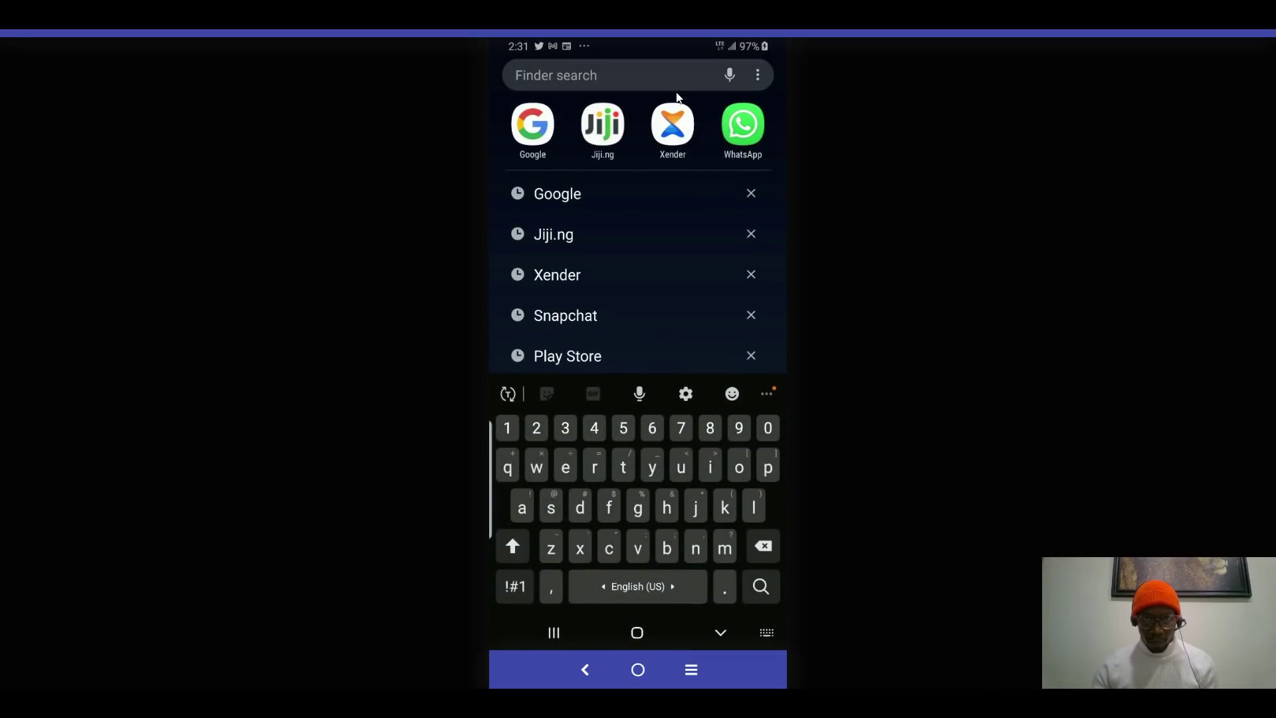
# Launch the Google app from the phone's Finder search.
pyautogui.click(532, 136)
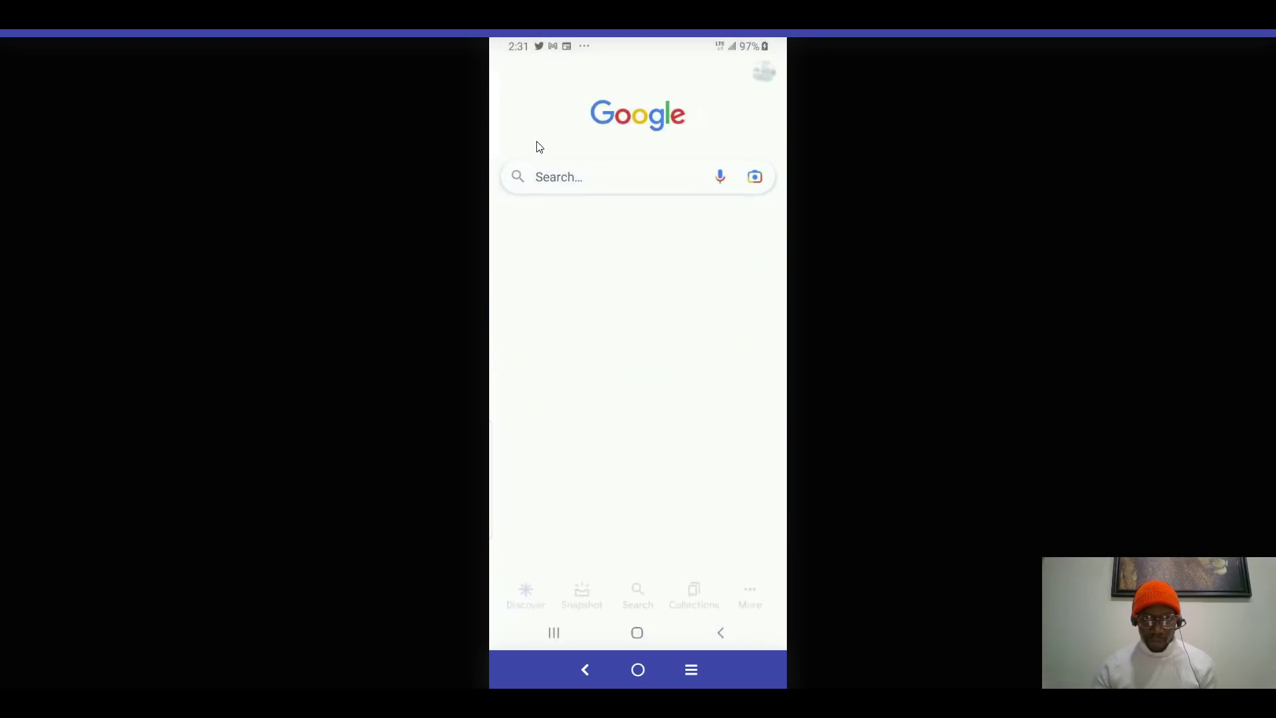
# Search your own name from recent searches, then skip phone number verification for now.
pyautogui.click(587, 181)
pyautogui.click(591, 129)
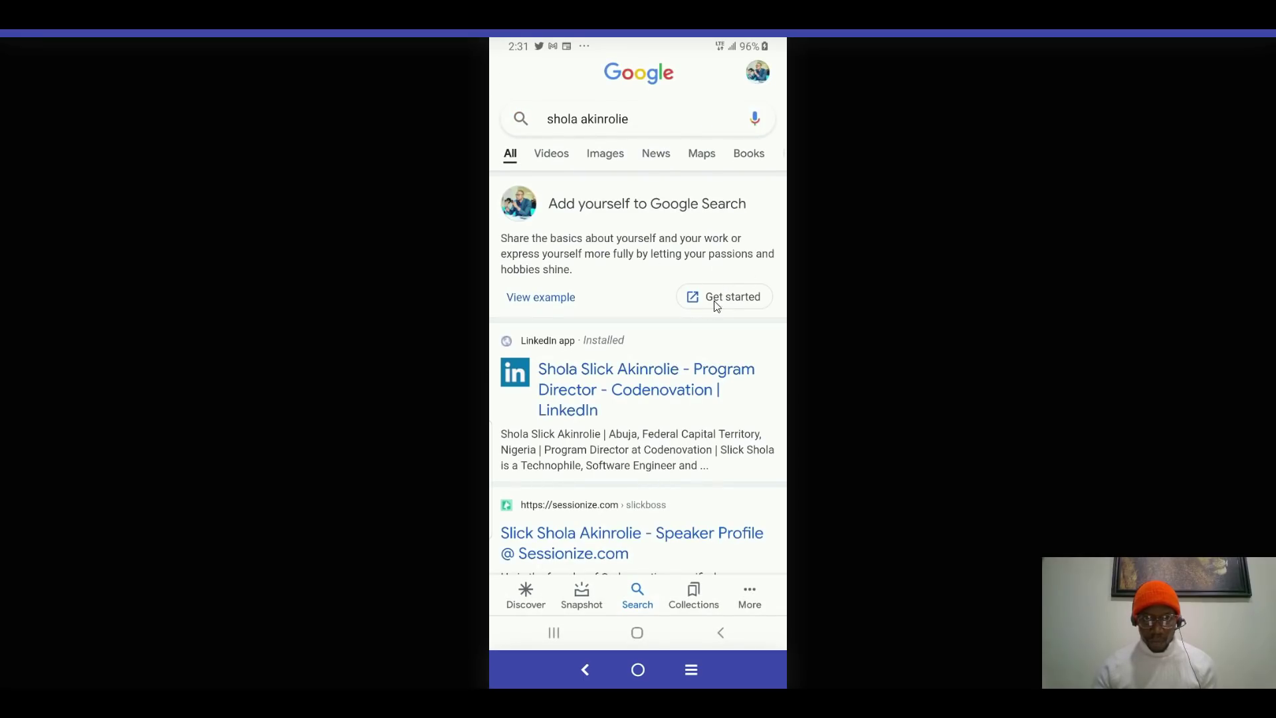
pyautogui.click(588, 118)
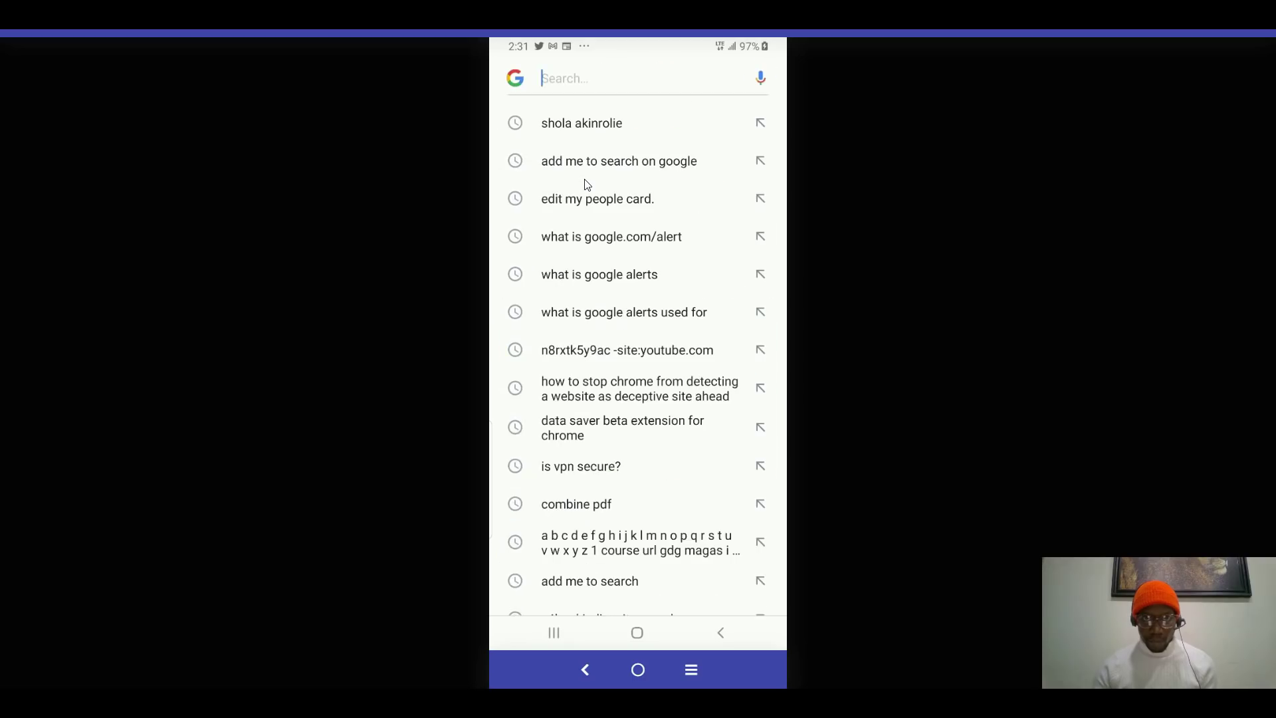
pyautogui.click(590, 126)
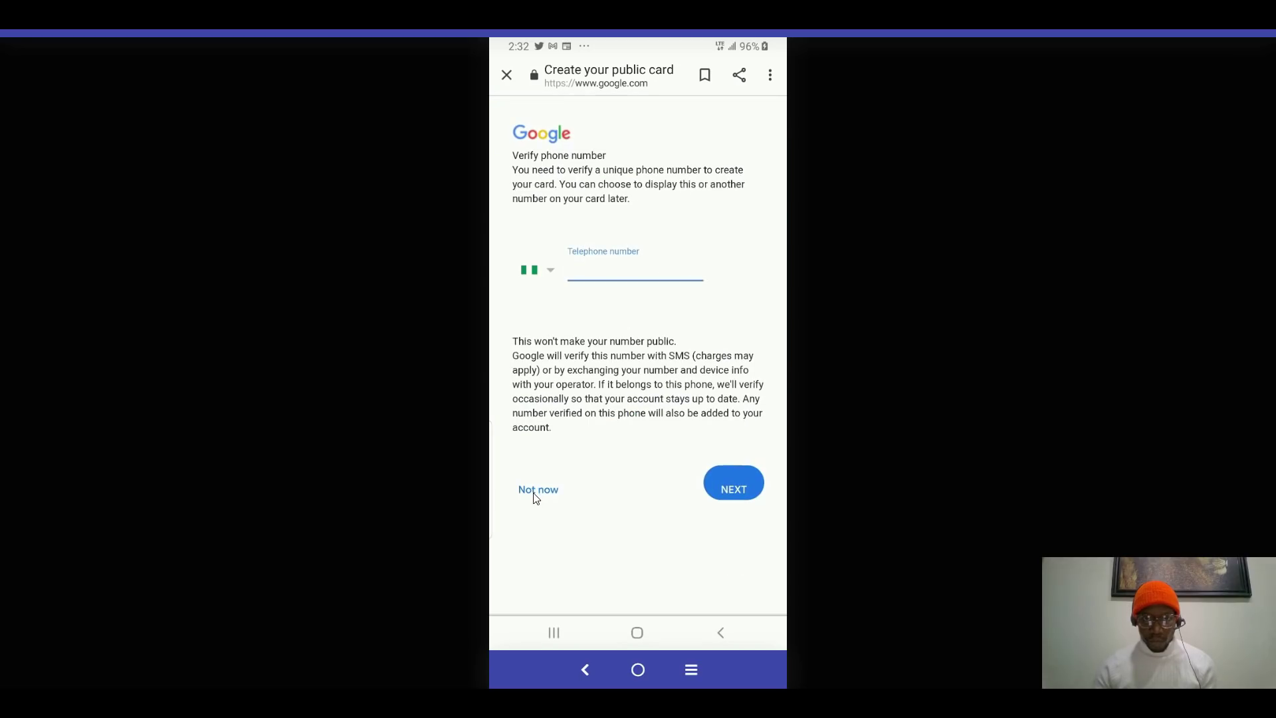
pyautogui.click(537, 492)
# Scroll down through the public card form.
pyautogui.scroll(-3, 639, 305)
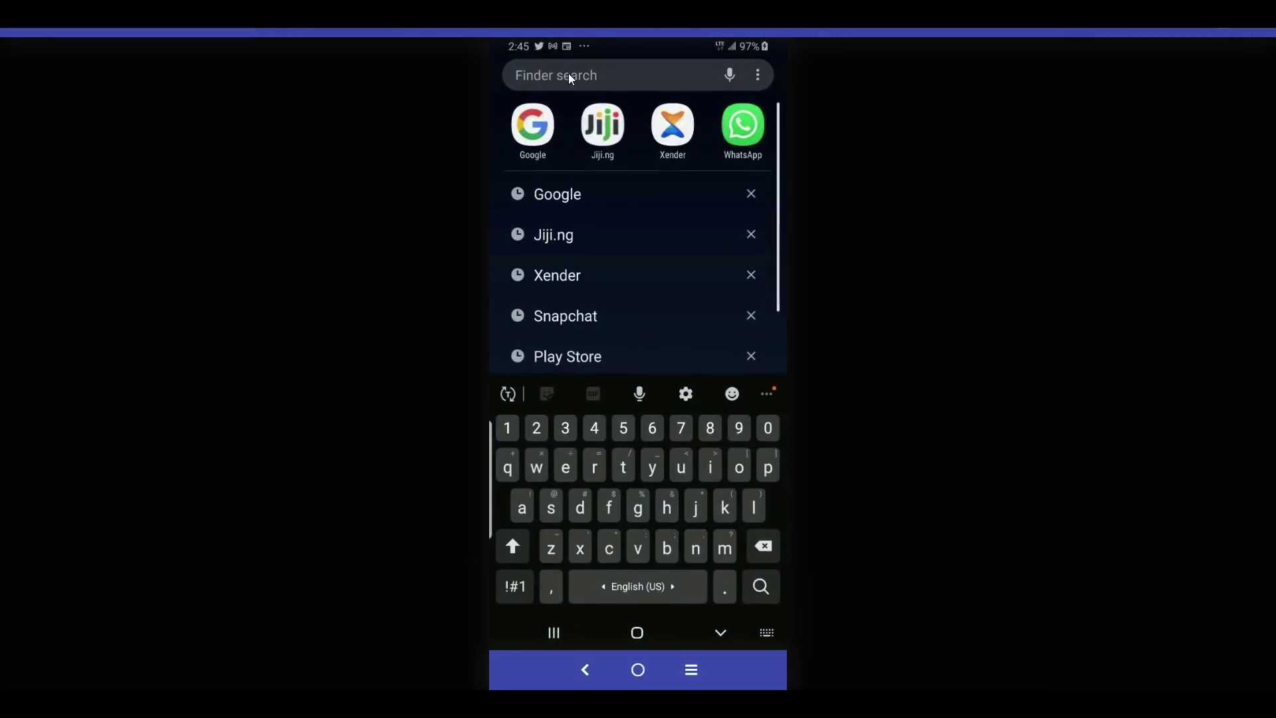
# Find the Google app by typing 'go' in Finder, launch it, and start a new search.
pyautogui.write('google')
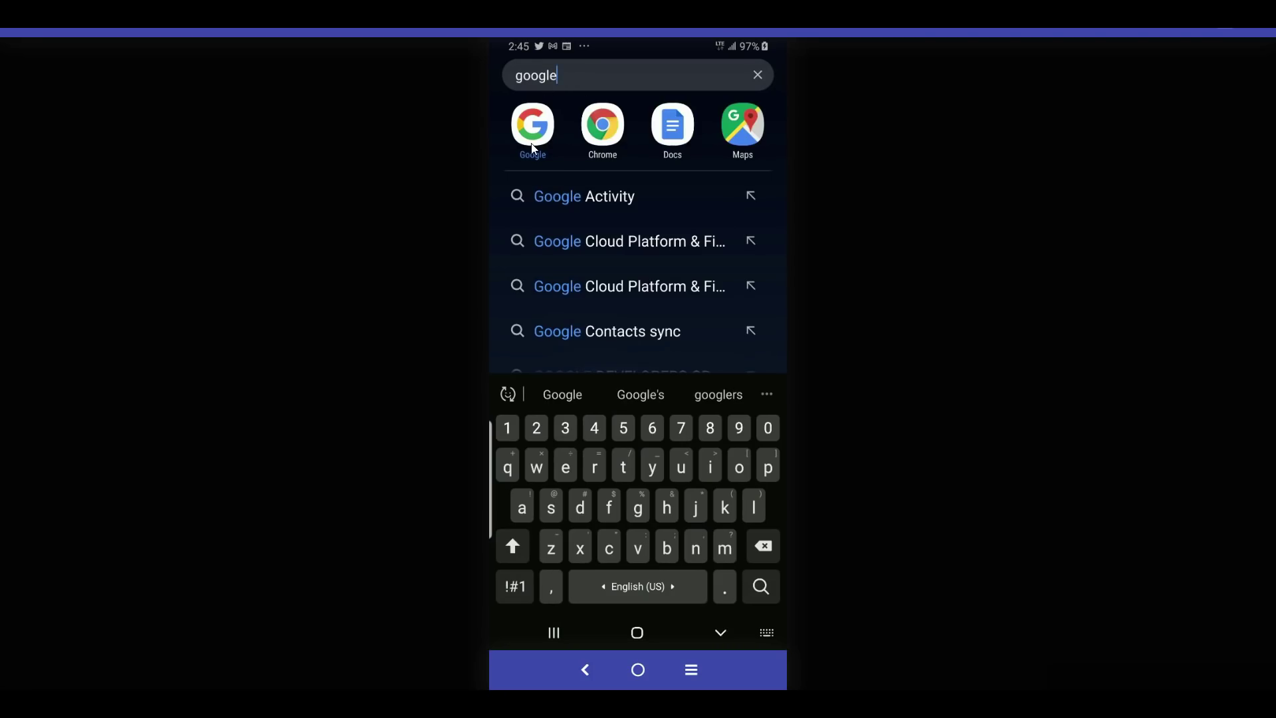
pyautogui.click(539, 124)
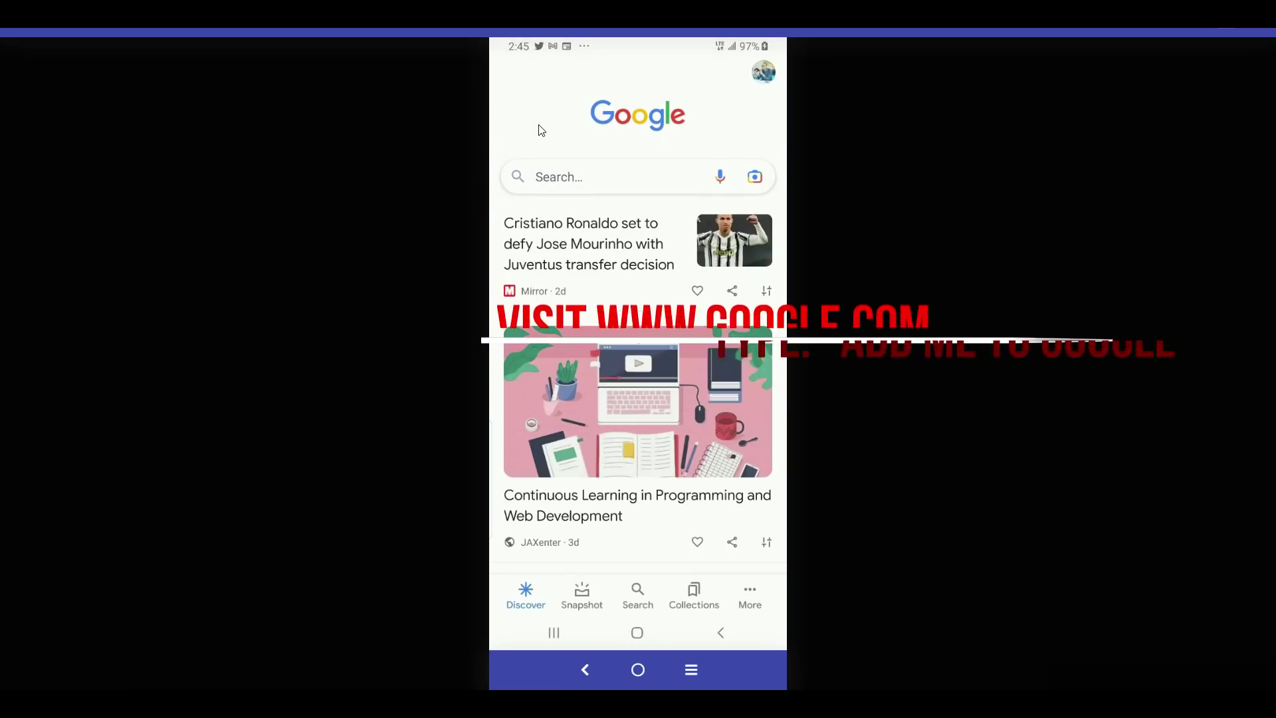
pyautogui.click(615, 181)
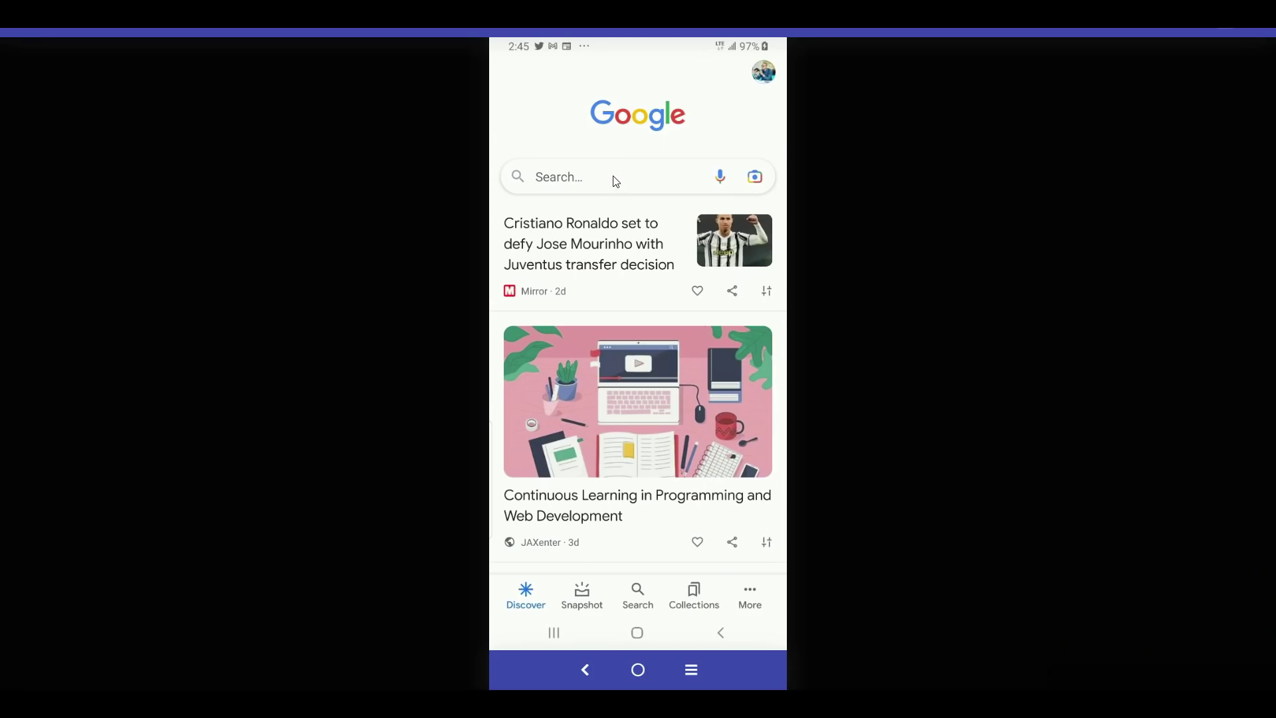
# Start a new search on google.com to reach the Add yourself to Google Search card.
pyautogui.click(616, 179)
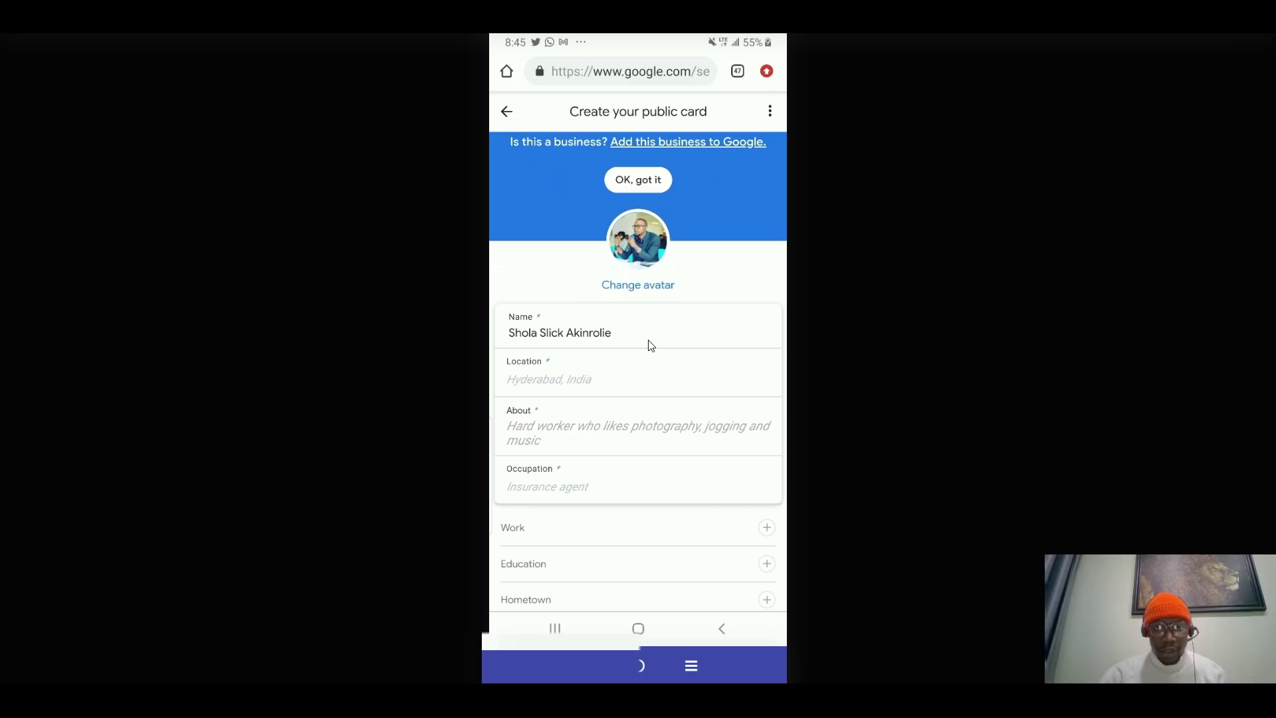
# Set the card's Location to Abuja, Nigeria.
pyautogui.scroll(-3, 589, 336)
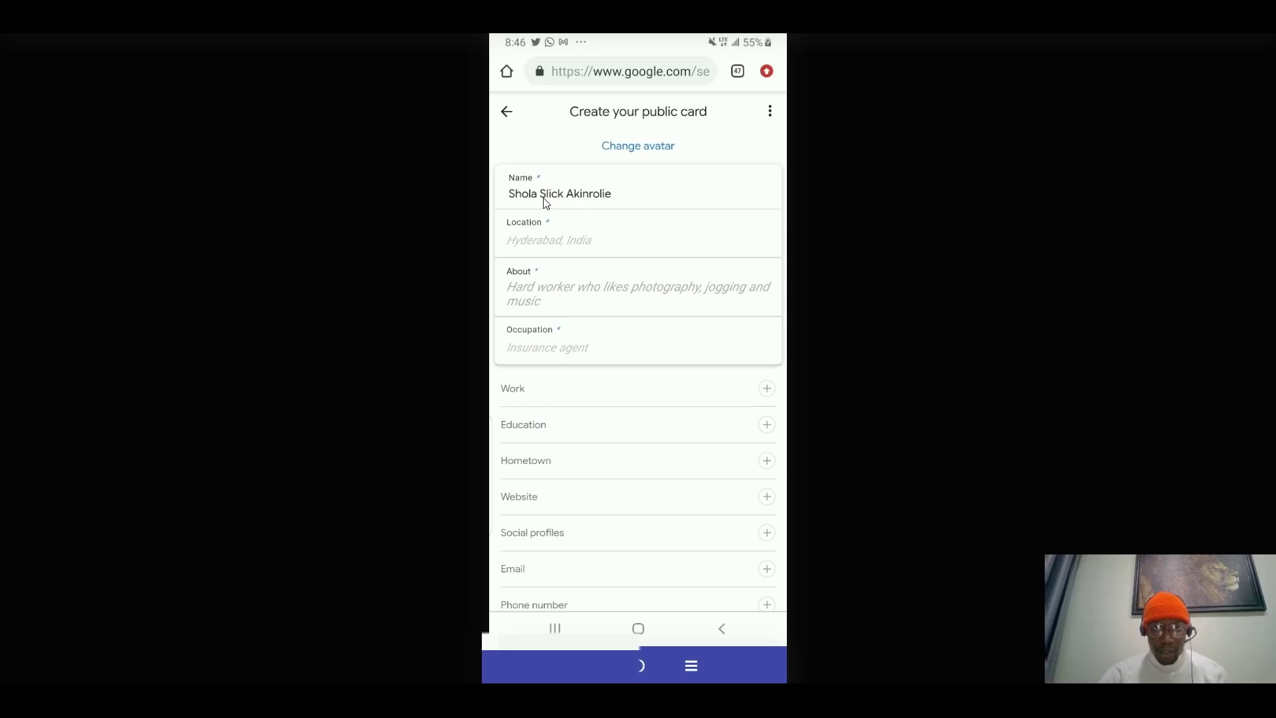
pyautogui.click(572, 245)
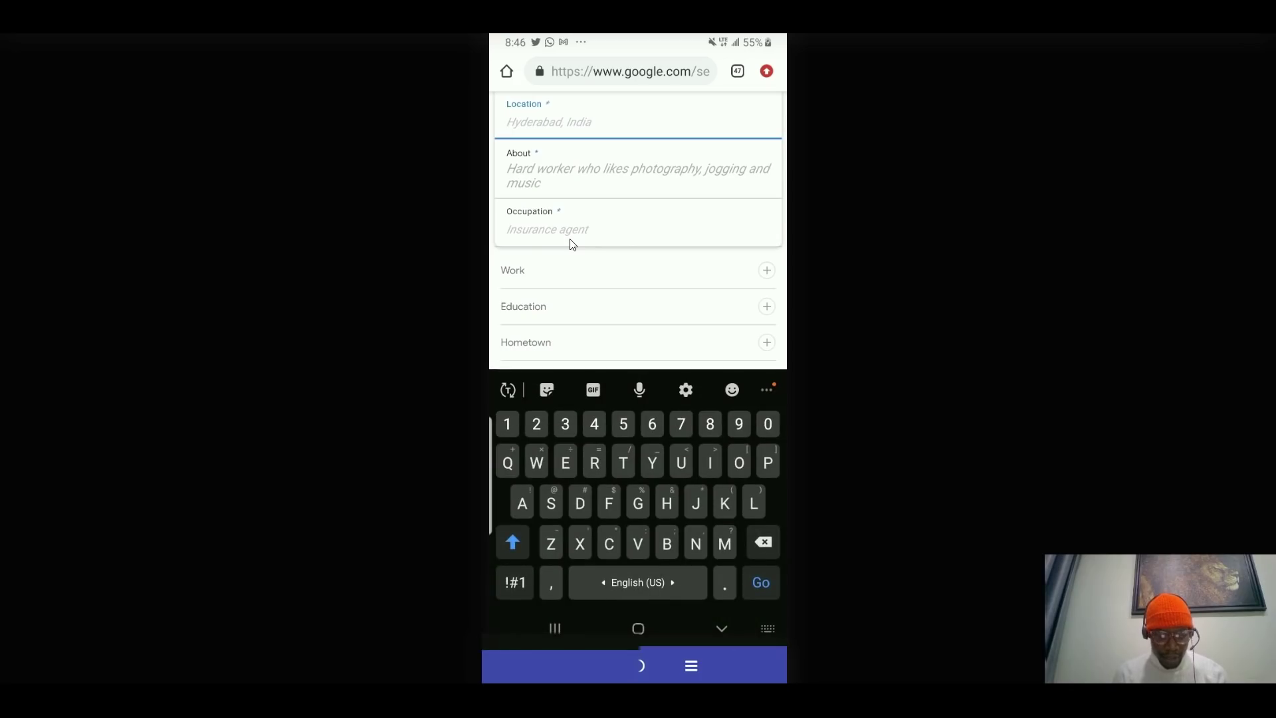
pyautogui.write('Abuja')
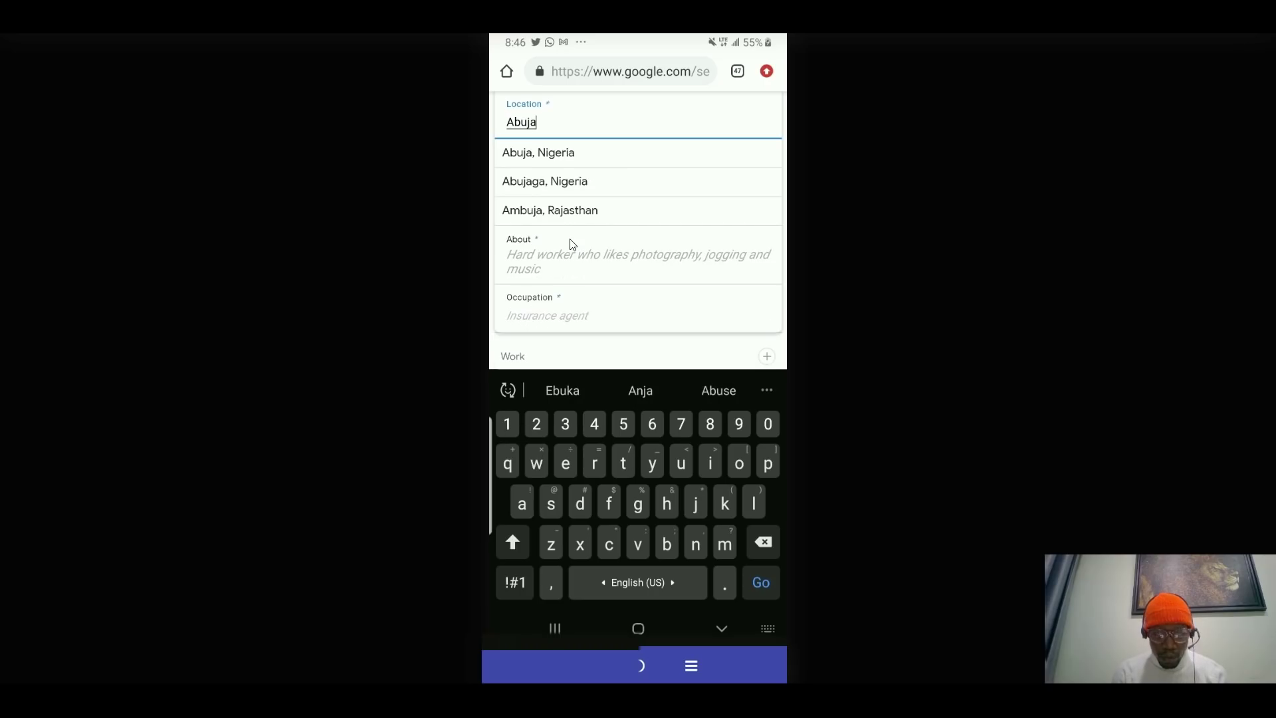
pyautogui.press('Return')
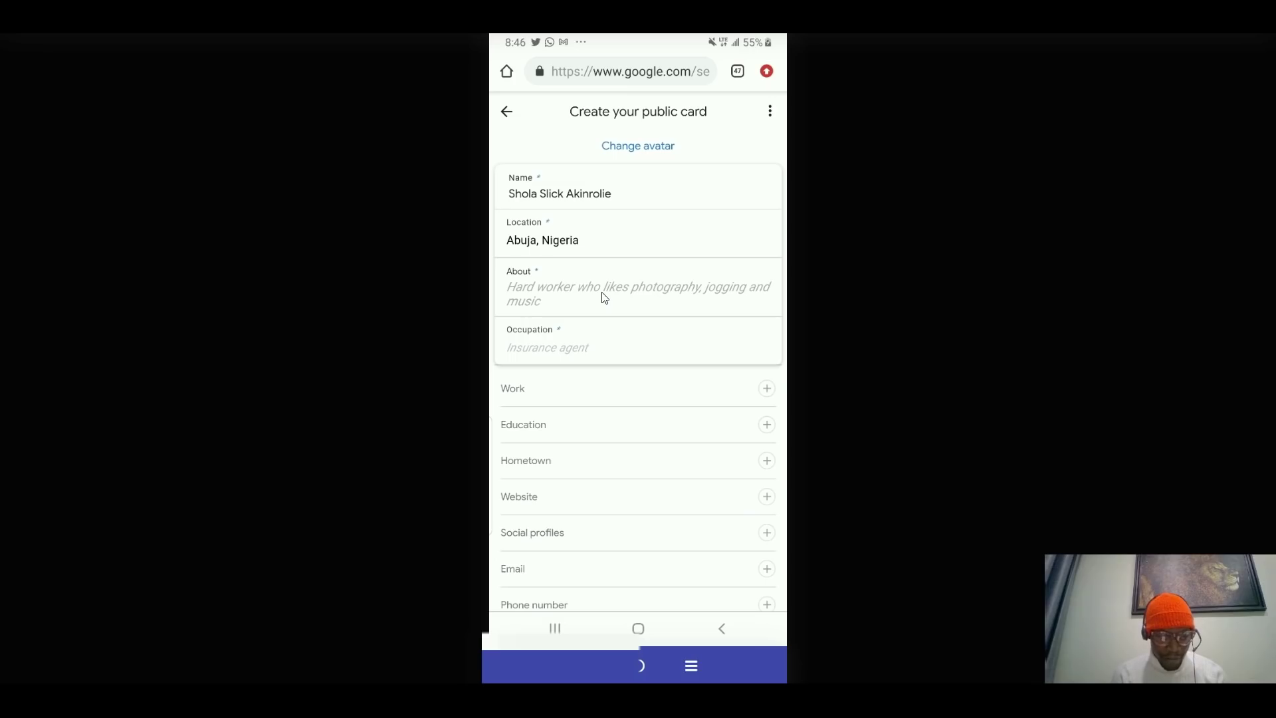
pyautogui.click(605, 298)
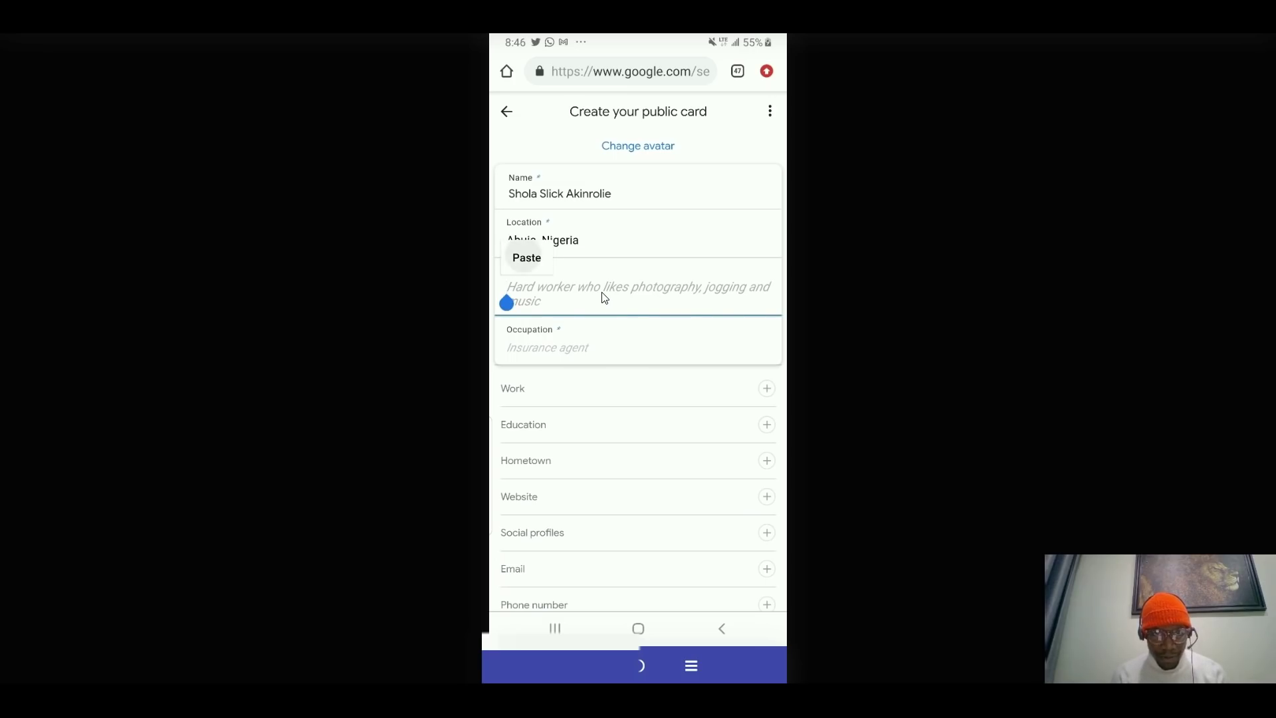
# Paste the prepared bio into About and trim it to its first sentence, ending 'Developer Advocate.'.
pyautogui.write('Shola Slick Akinrolie is a Technophile, Software Engineer and Developer Advocate. Together with his team, he created the first GDG Hub in Nigeria for his community (GDG Akoko) and hosted one of the largest and most successful Devfest across Sub Saharan Africa featuring over 10 international speakers.  Slick has consistently contributed to the Goog')
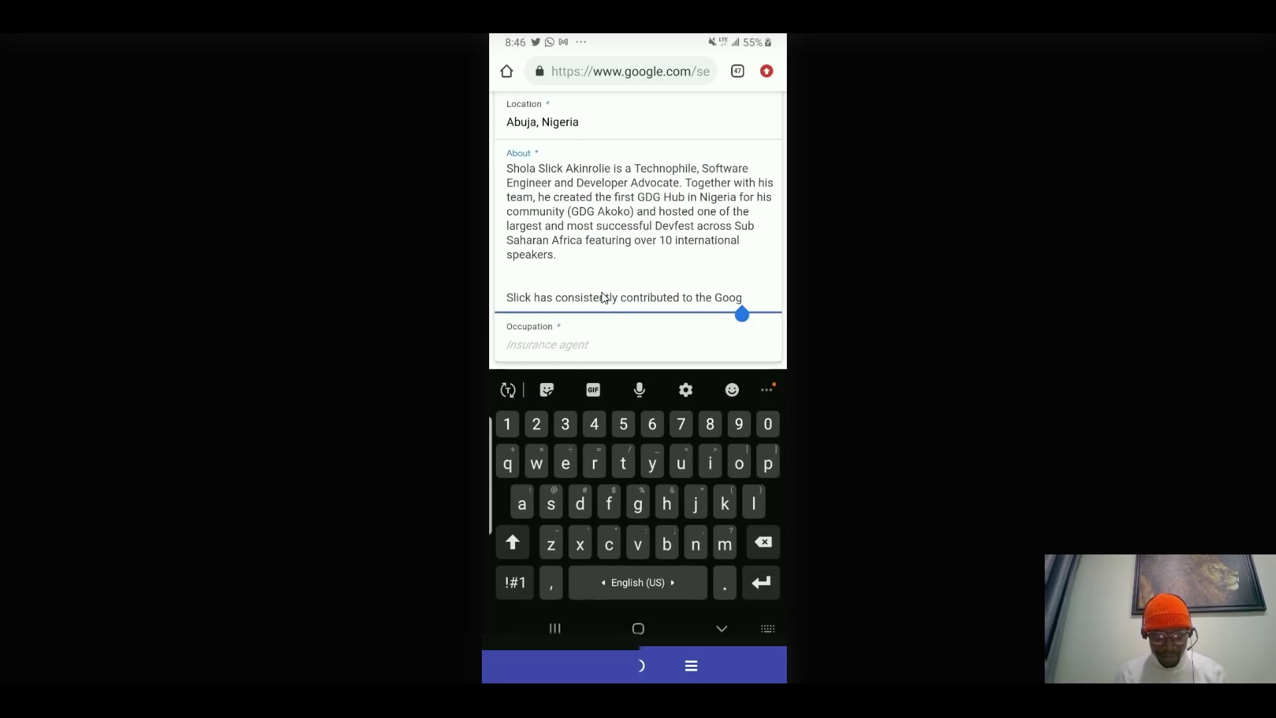
pyautogui.press('BackSpace')
pyautogui.press('BackSpace')
pyautogui.press('BackSpace')
pyautogui.press('BackSpace')
pyautogui.press('BackSpace')
pyautogui.press('BackSpace')
pyautogui.press('BackSpace')
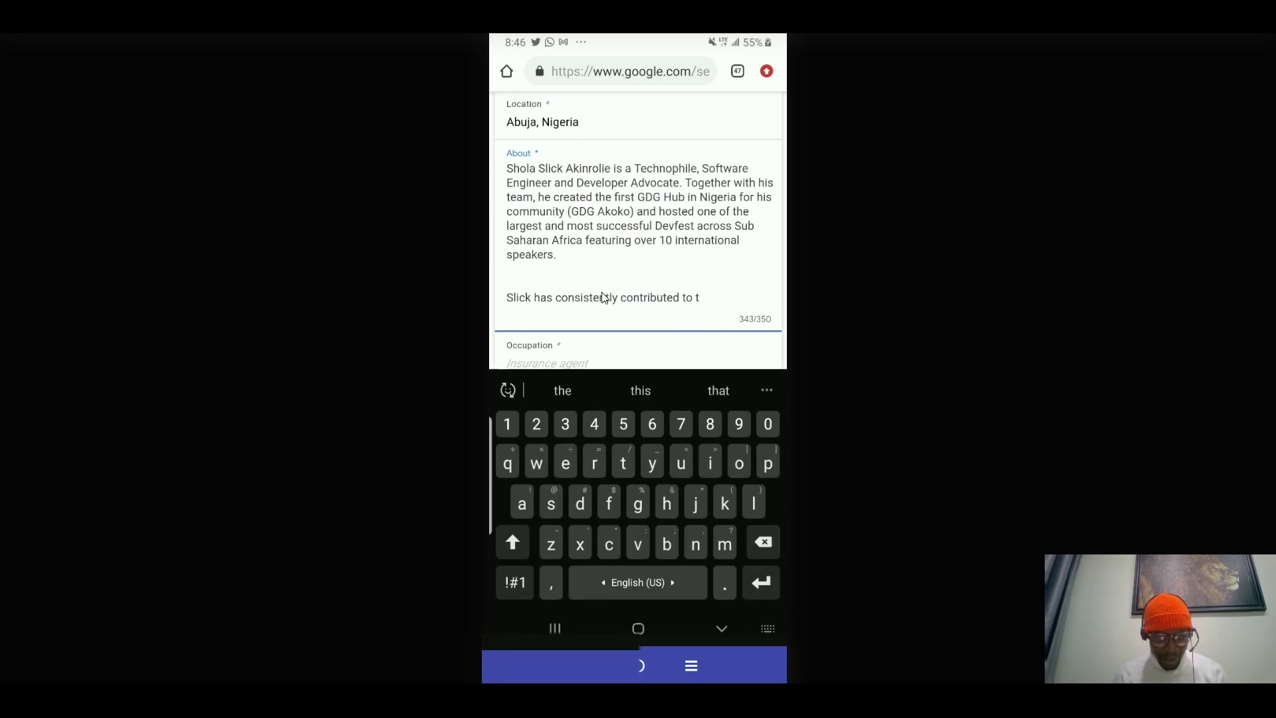
pyautogui.doubleClick(707, 182)
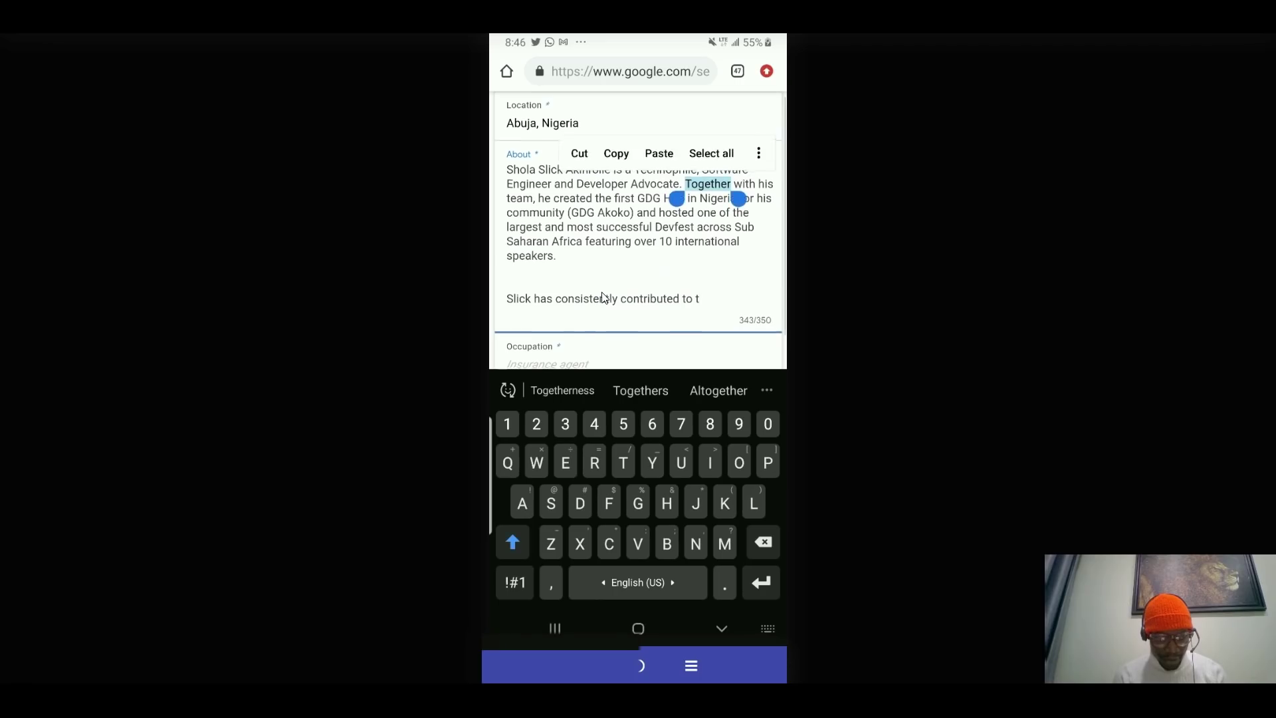
pyautogui.scroll(2, 637, 232)
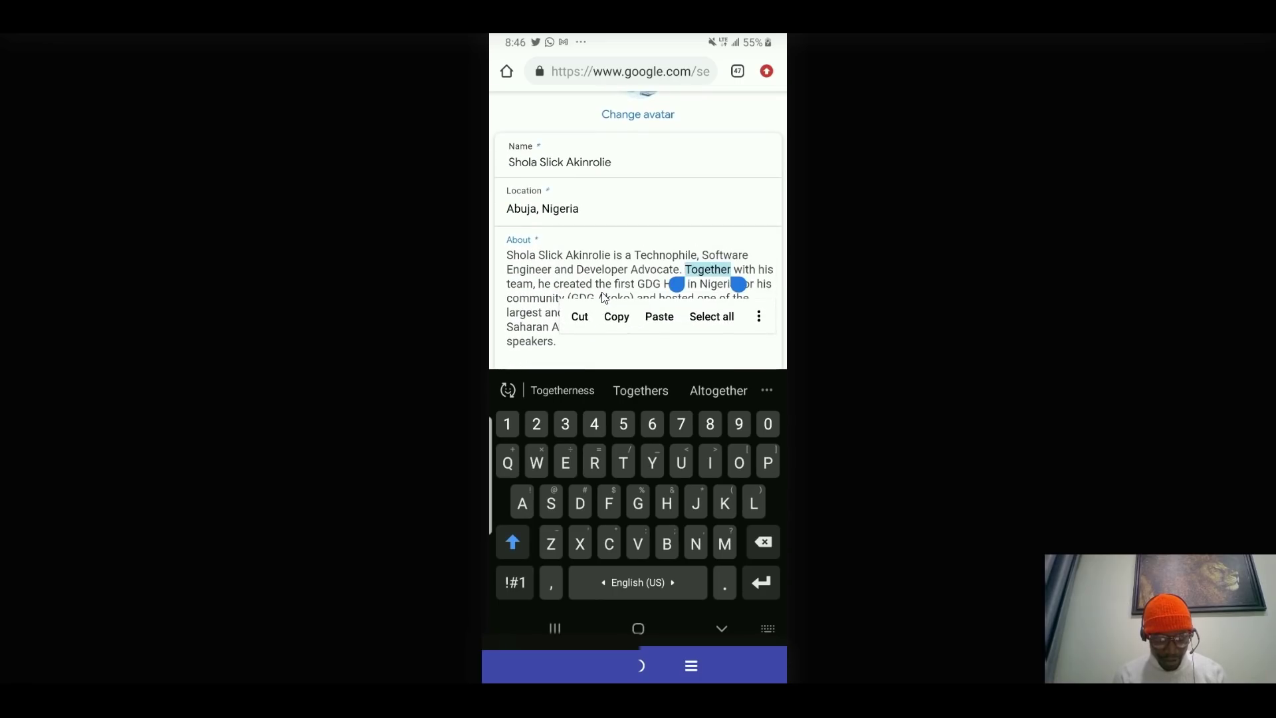
pyautogui.moveTo(738, 284); pyautogui.dragTo(559, 348)
pyautogui.press('BackSpace')
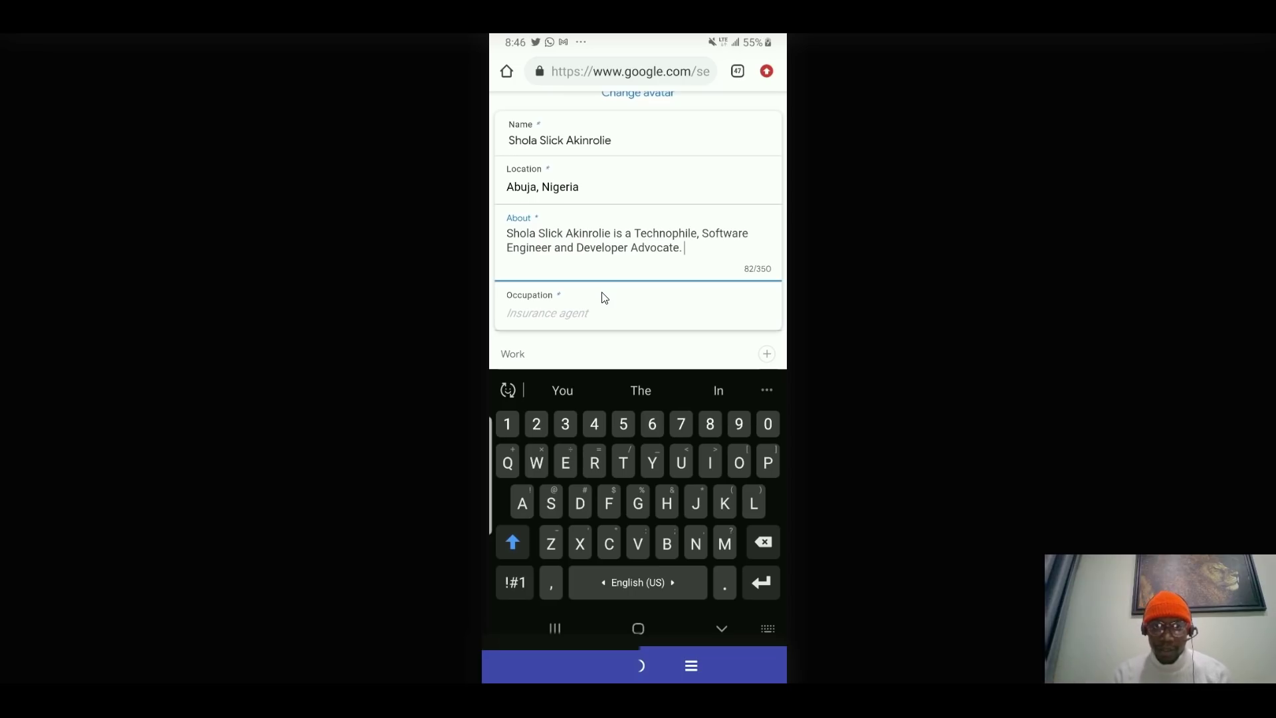
pyautogui.scroll(2, 617, 313)
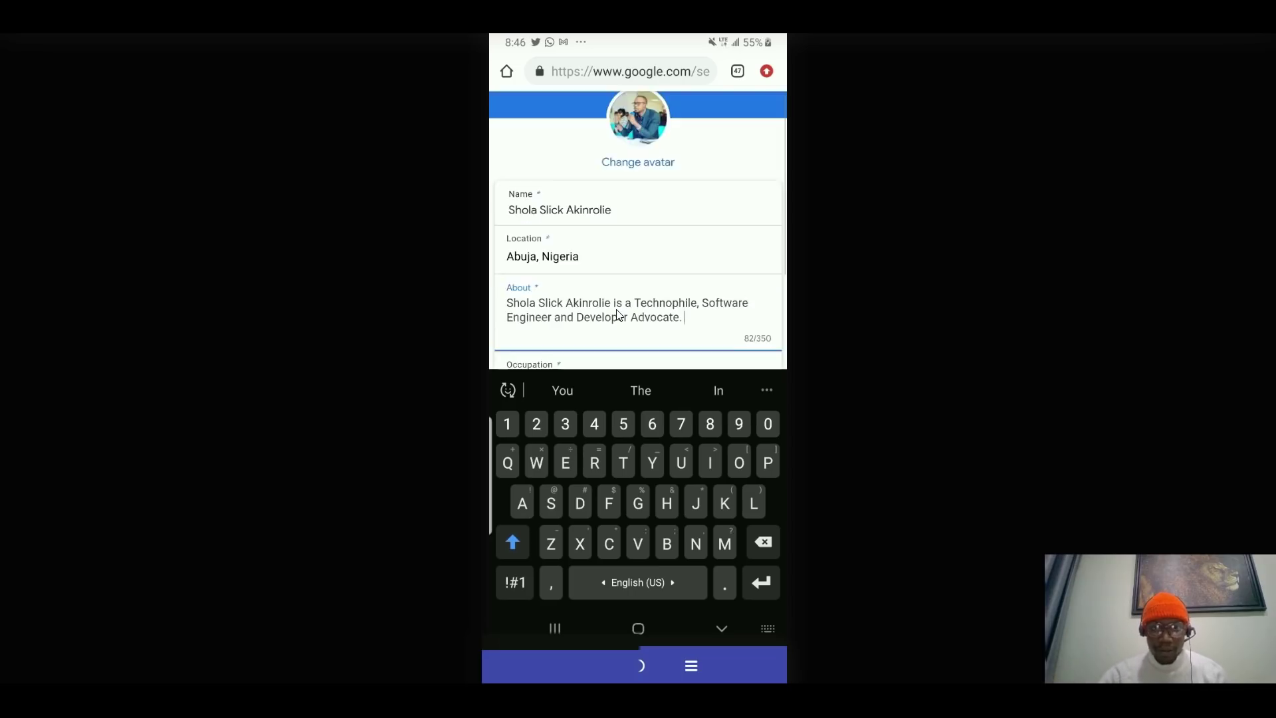
pyautogui.scroll(-2, 617, 313)
pyautogui.scroll(-2, 618, 314)
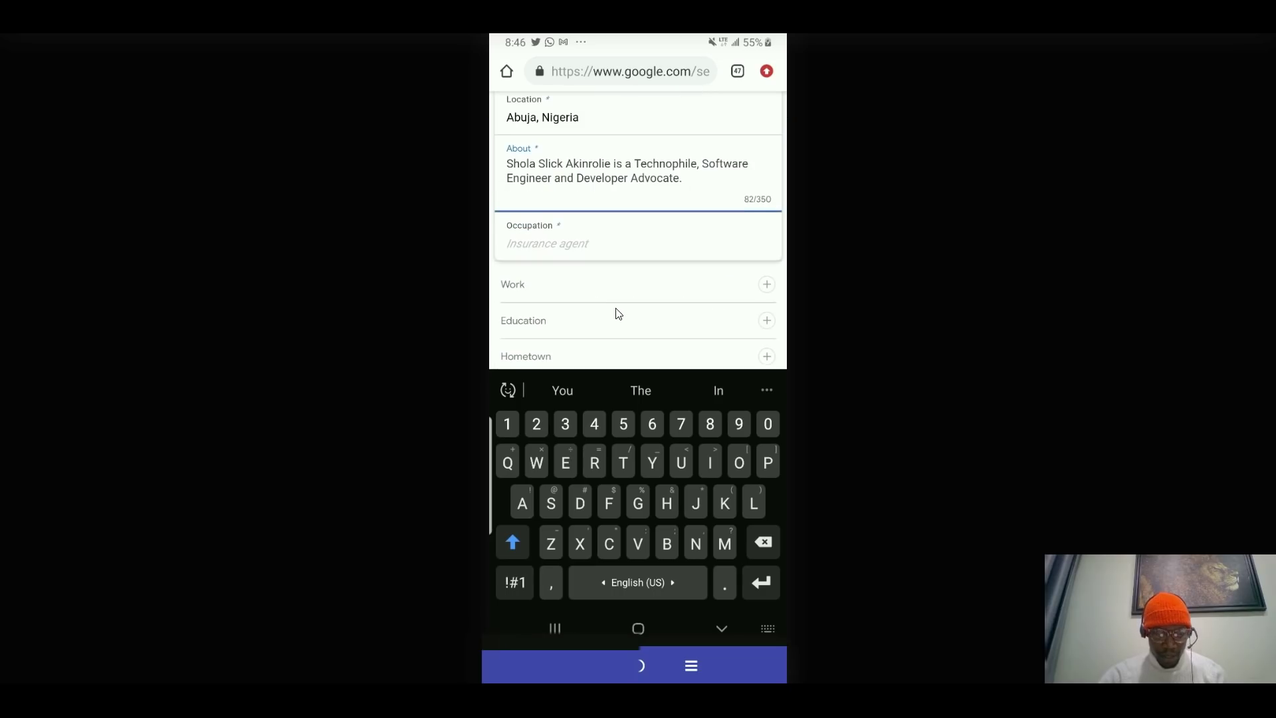
pyautogui.scroll(-1, 617, 313)
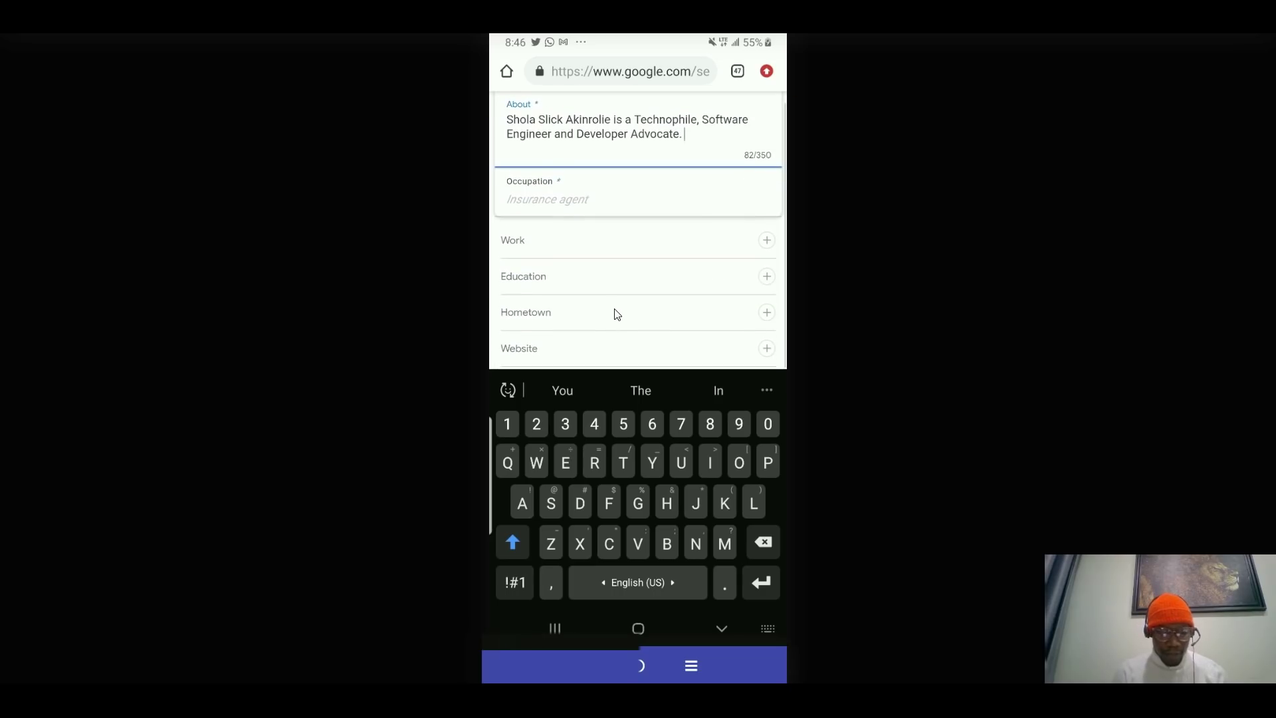
# Set the card's Occupation to Software Engineer.
pyautogui.press('Tab')
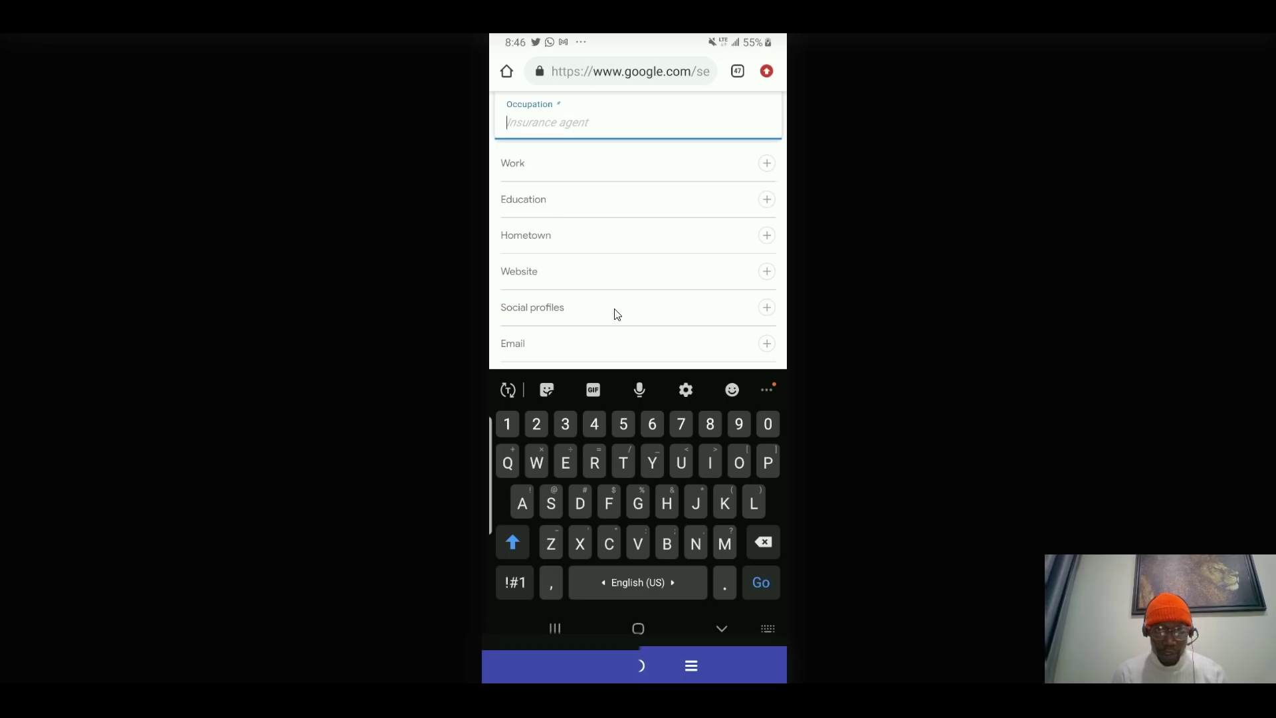
pyautogui.write('Sof')
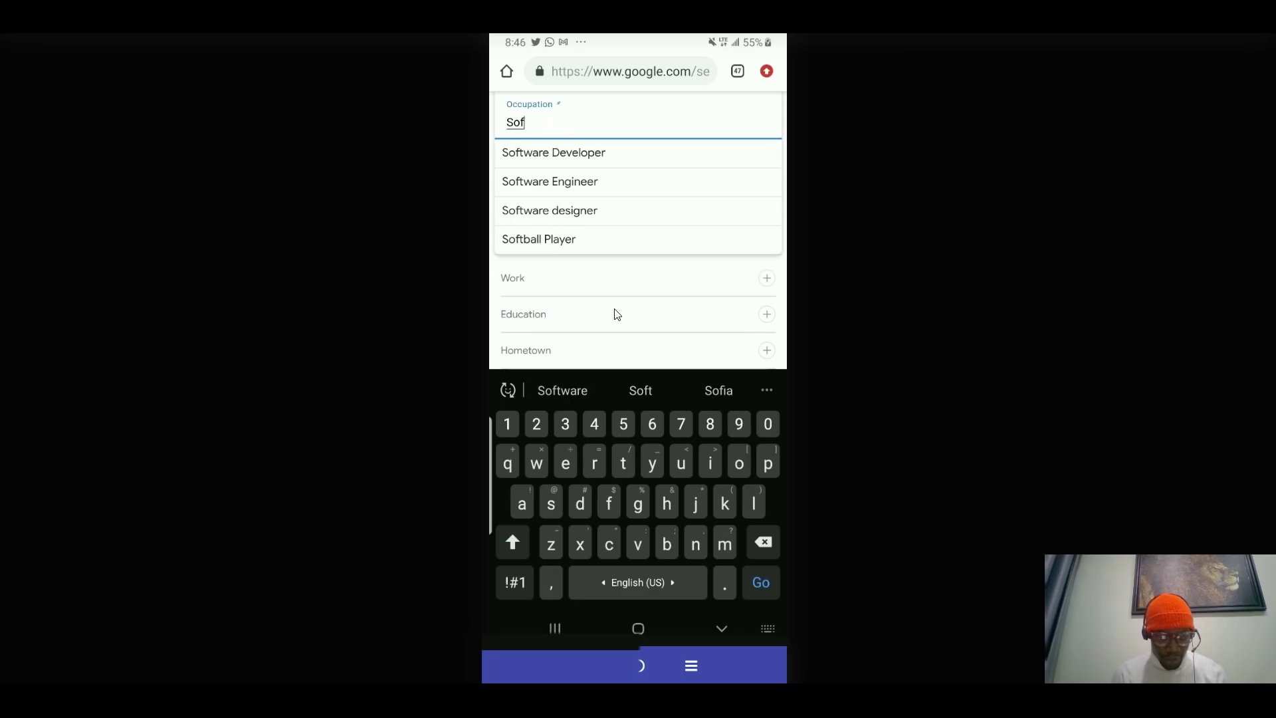
pyautogui.click(549, 182)
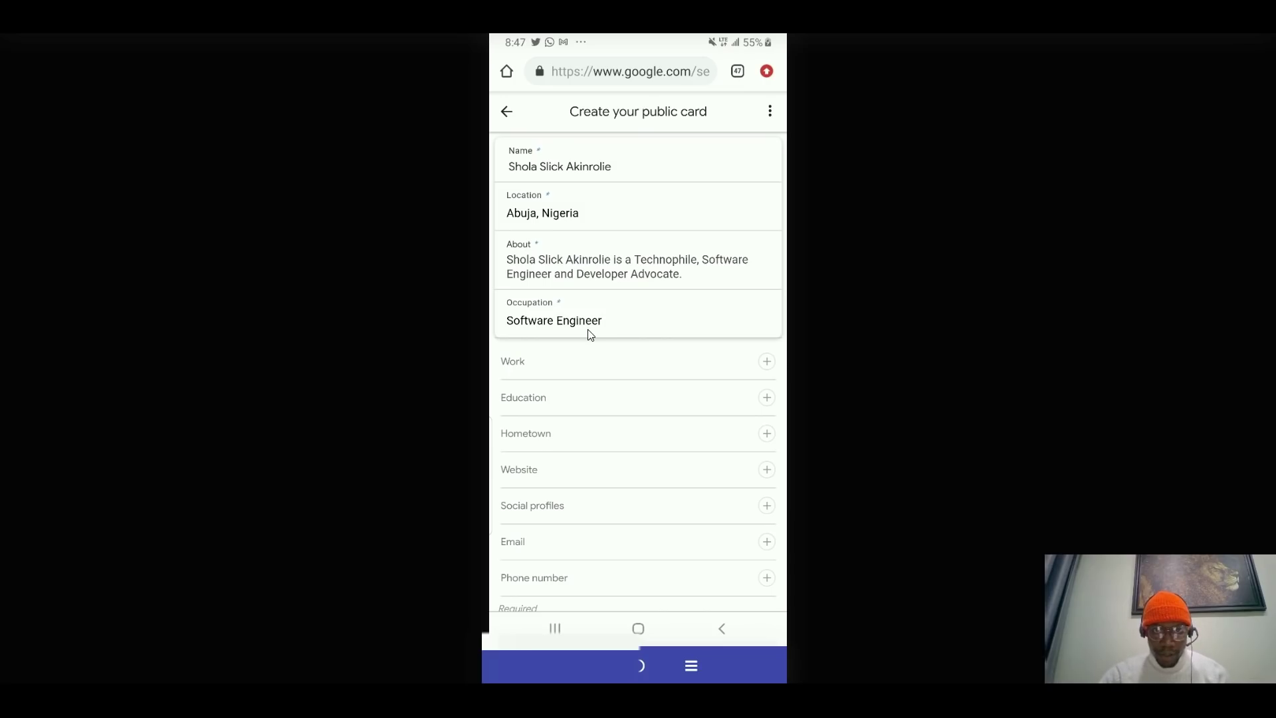
pyautogui.click(590, 330)
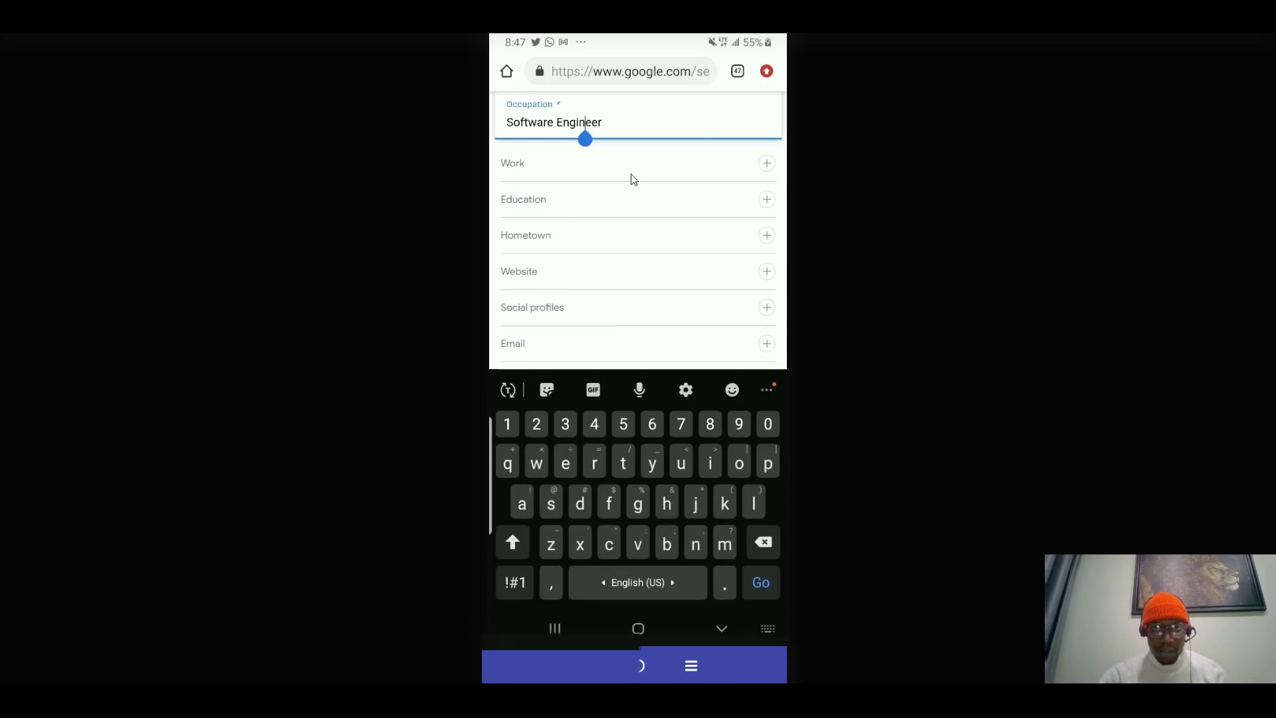
# Add an empty Work entry and list Adekunle Ajasin University under Education.
pyautogui.click(766, 164)
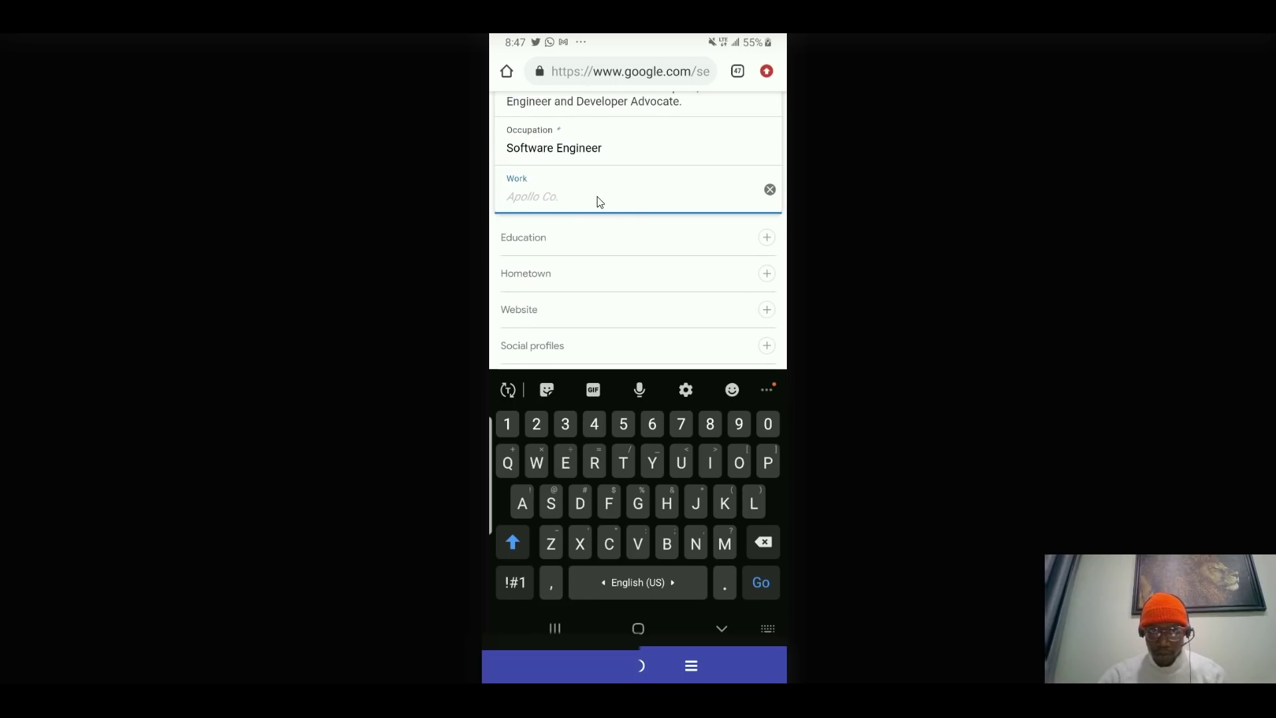
pyautogui.click(764, 239)
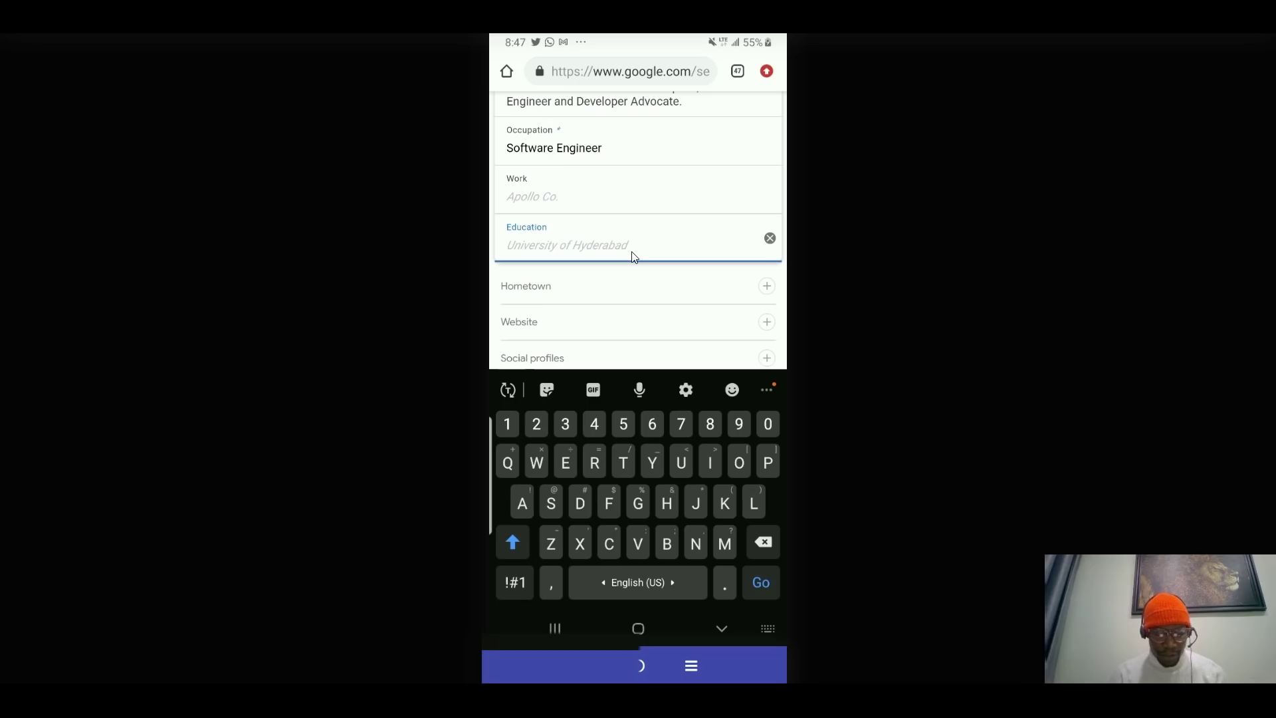
pyautogui.write('Ade')
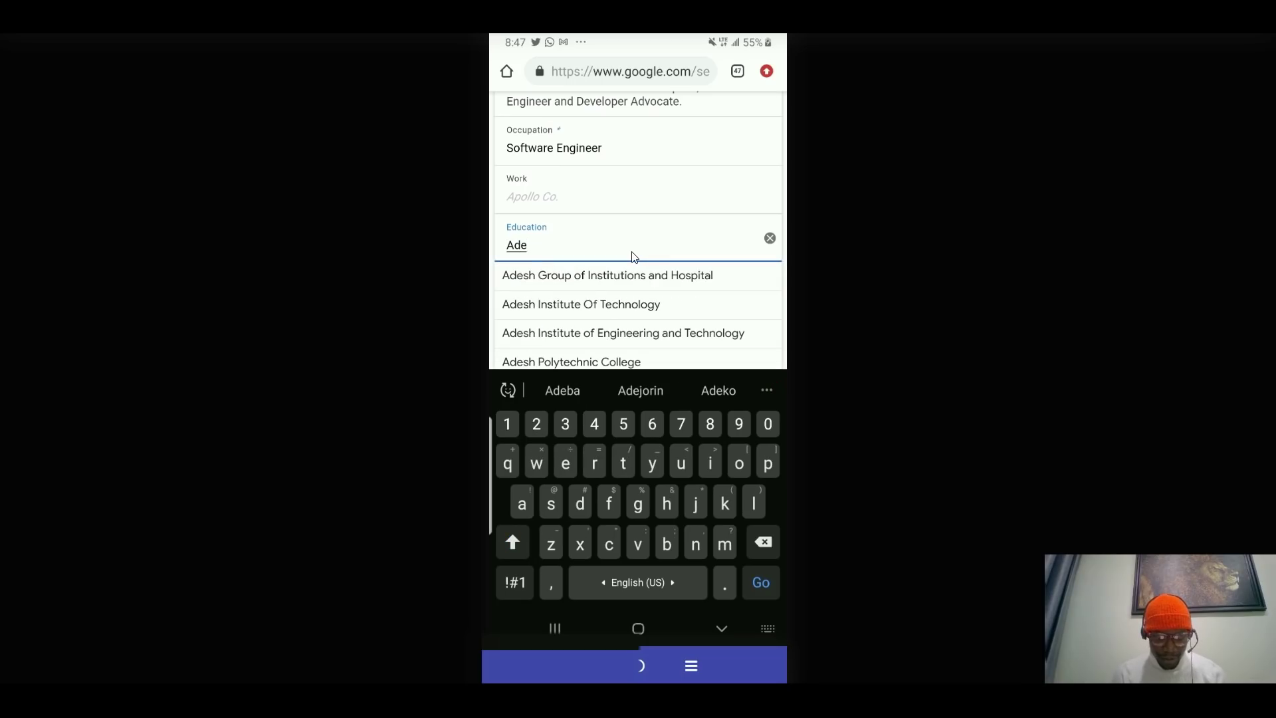
pyautogui.write('kun')
pyautogui.click(598, 276)
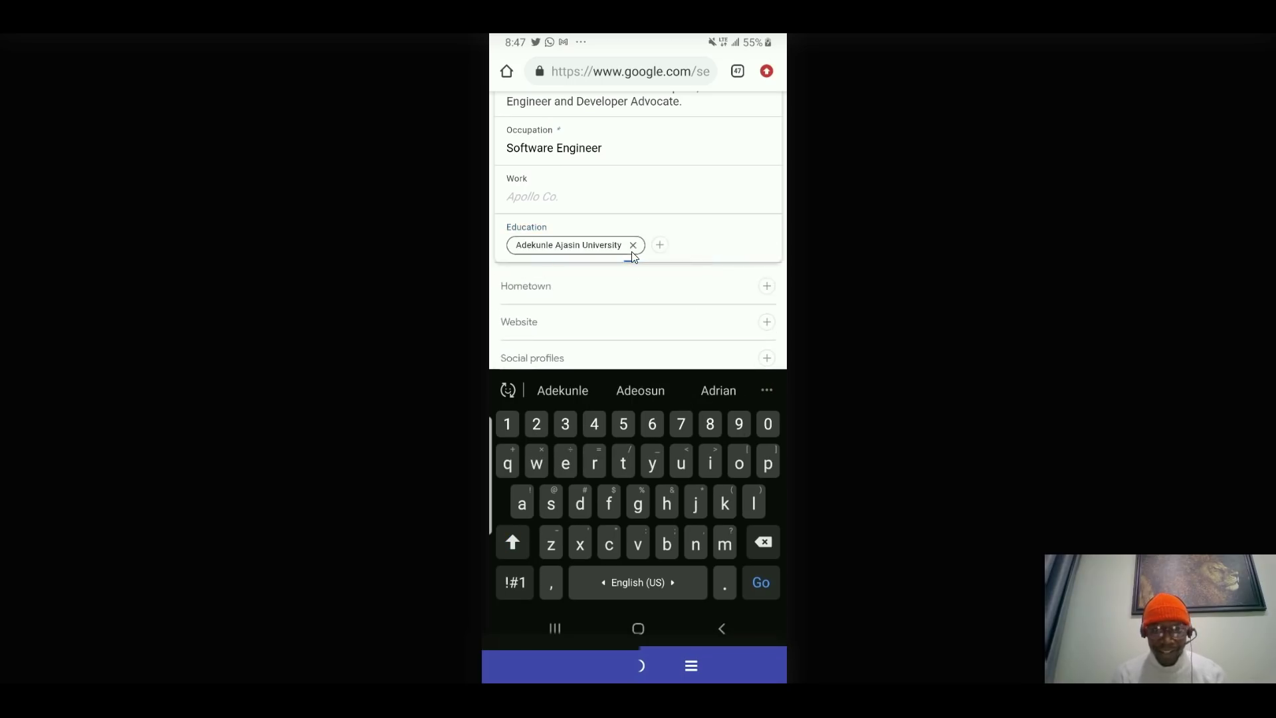
pyautogui.scroll(-3, 626, 364)
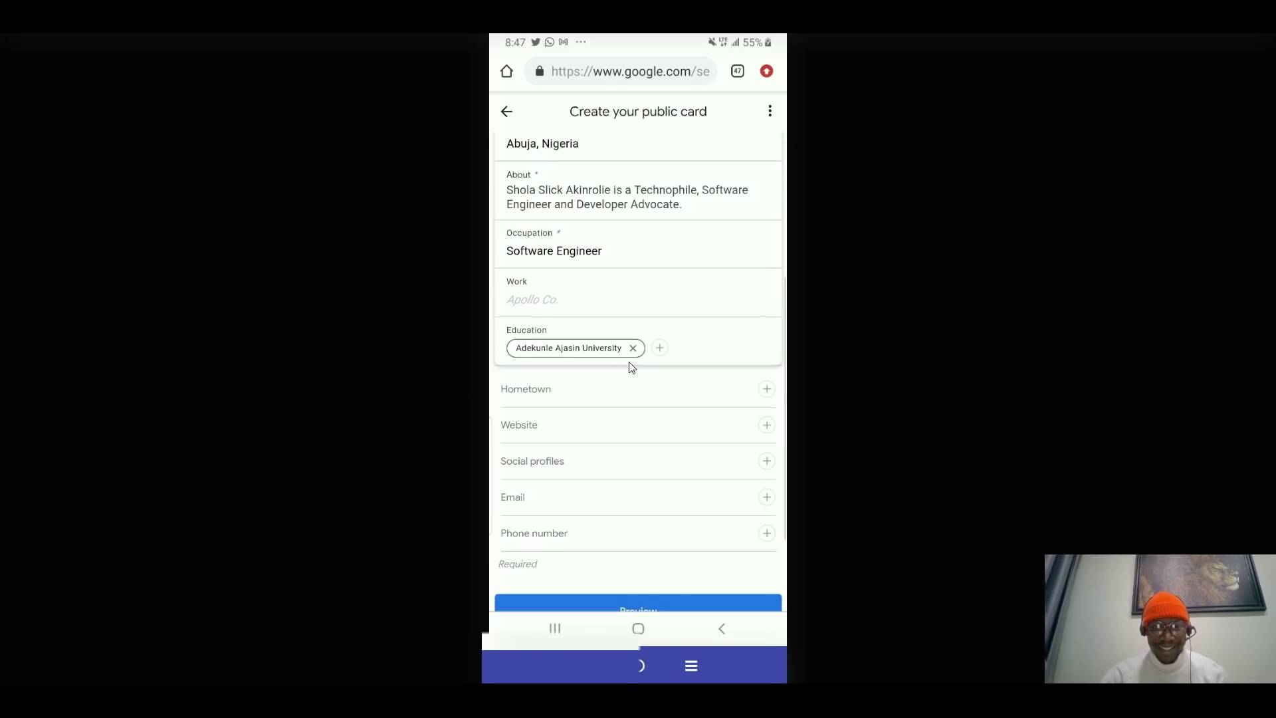
pyautogui.scroll(-2, 643, 386)
pyautogui.scroll(-2, 616, 257)
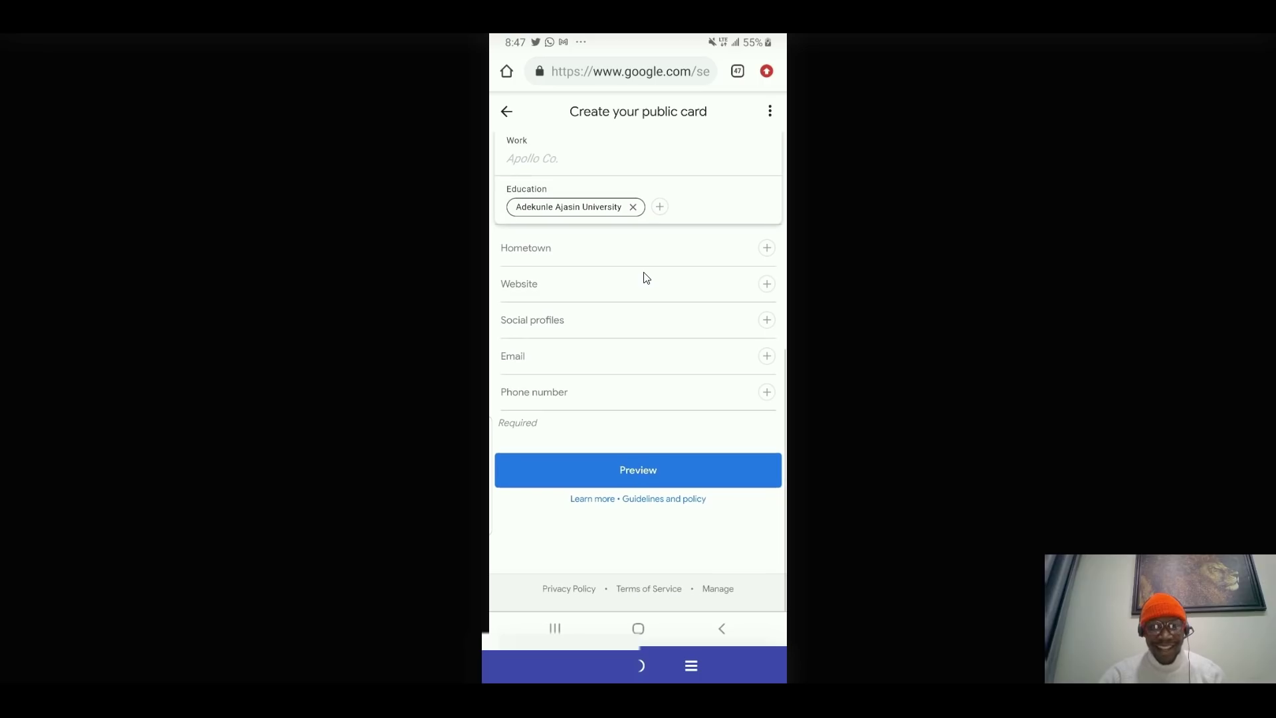
pyautogui.scroll(-1, 643, 276)
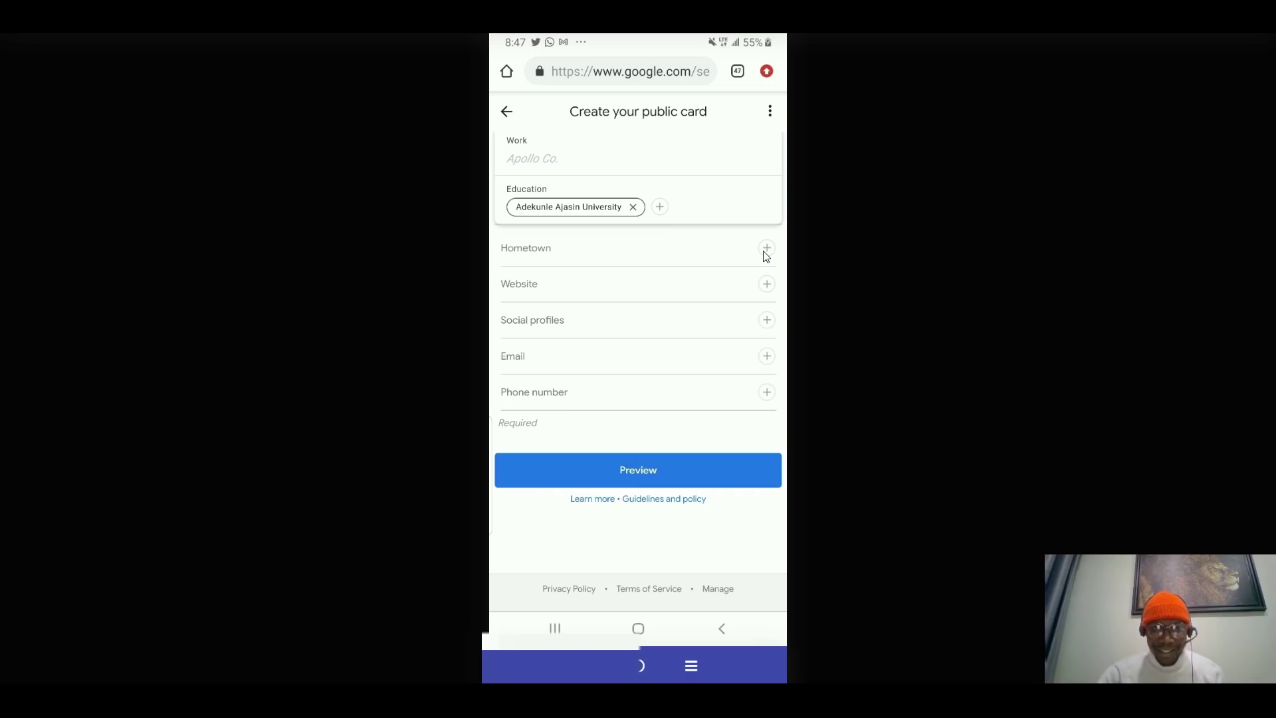
pyautogui.click(767, 284)
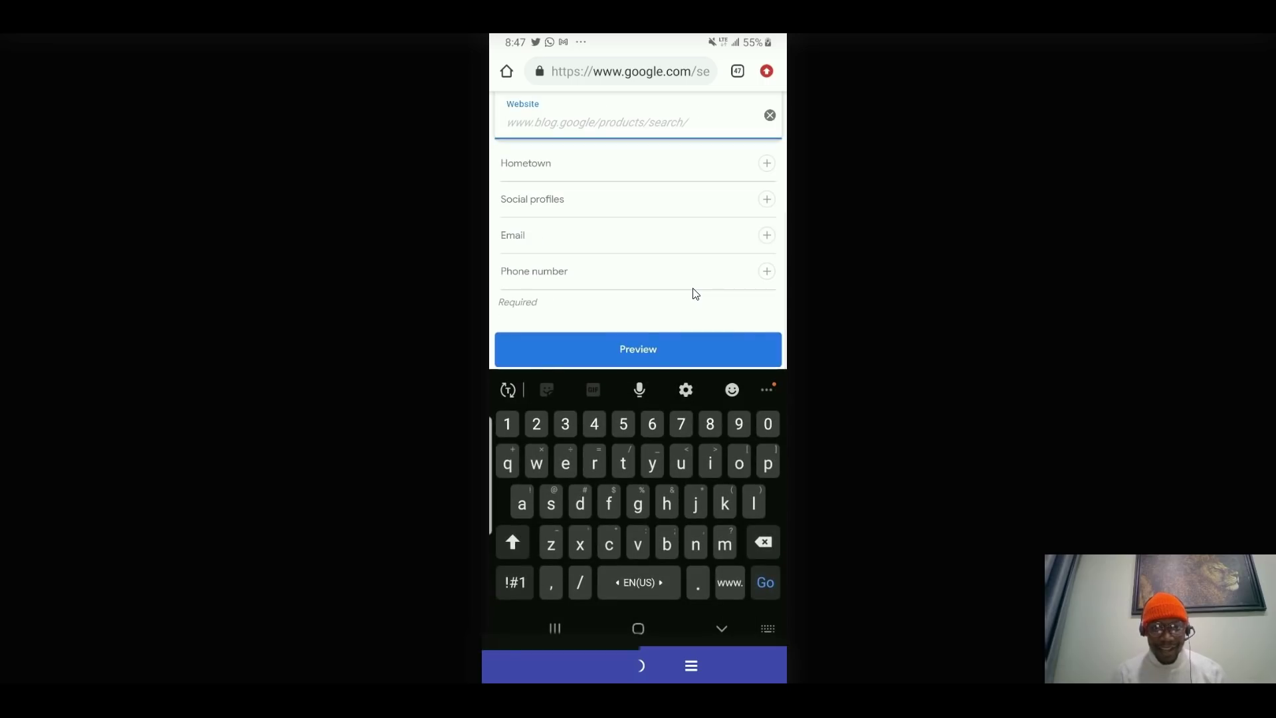
pyautogui.write('pr')
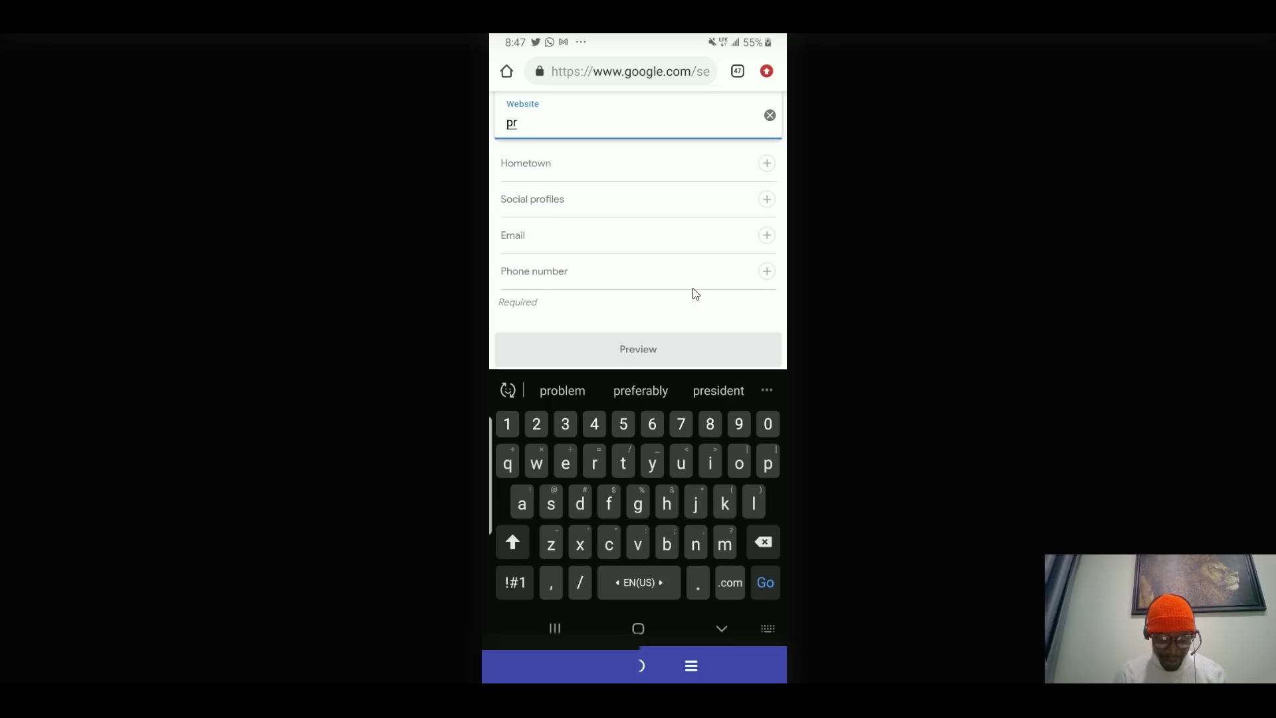
pyautogui.write('ofil')
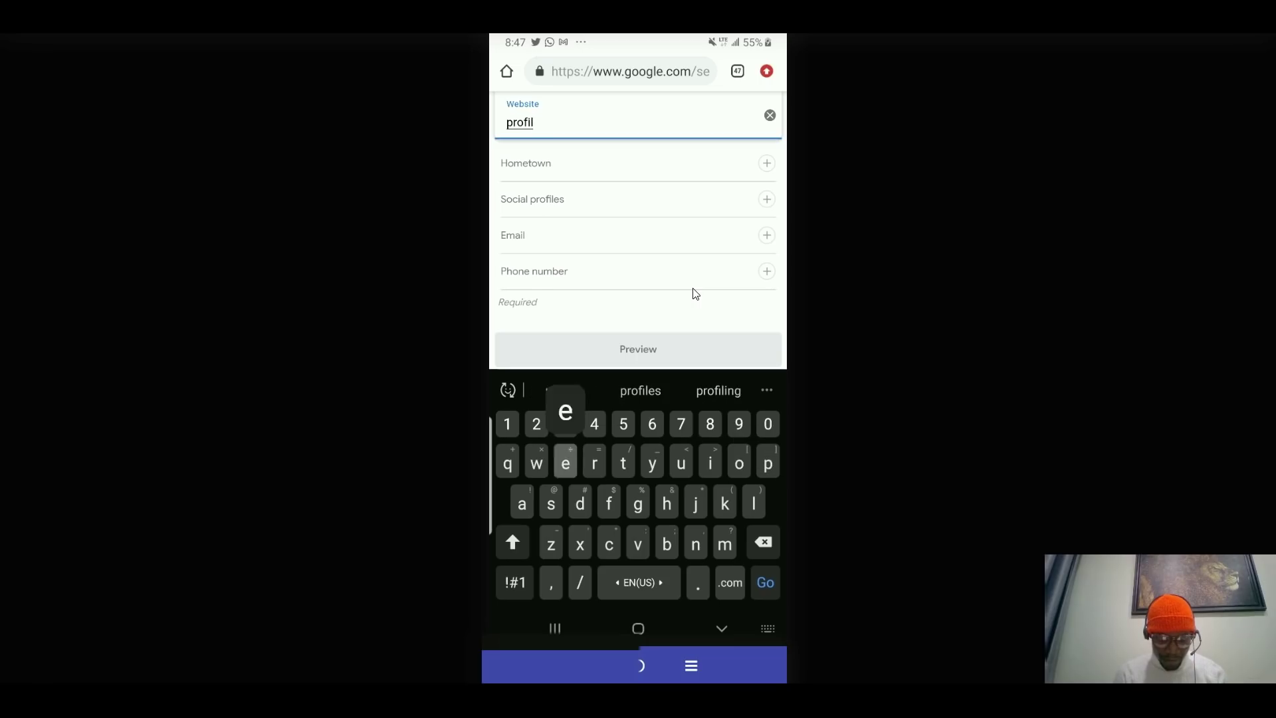
pyautogui.write('e.com')
pyautogui.press('BackSpace')
pyautogui.press('BackSpace')
pyautogui.press('BackSpace')
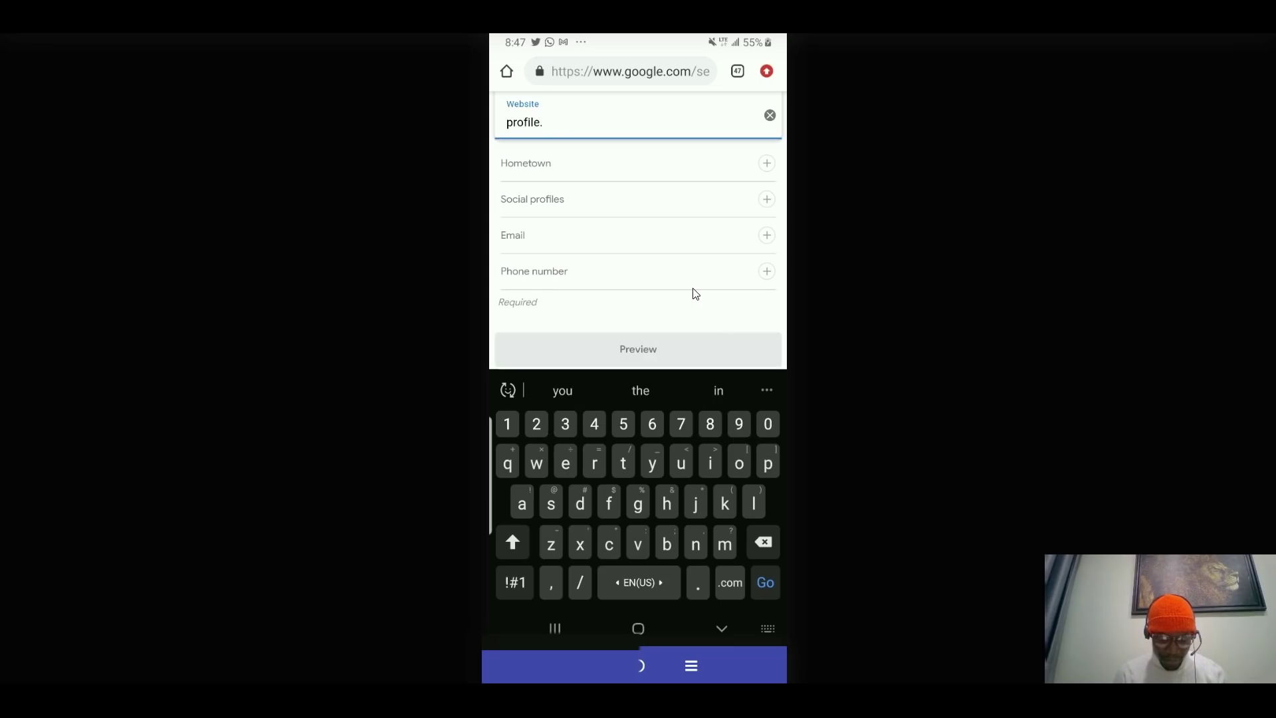
pyautogui.write('meetsli')
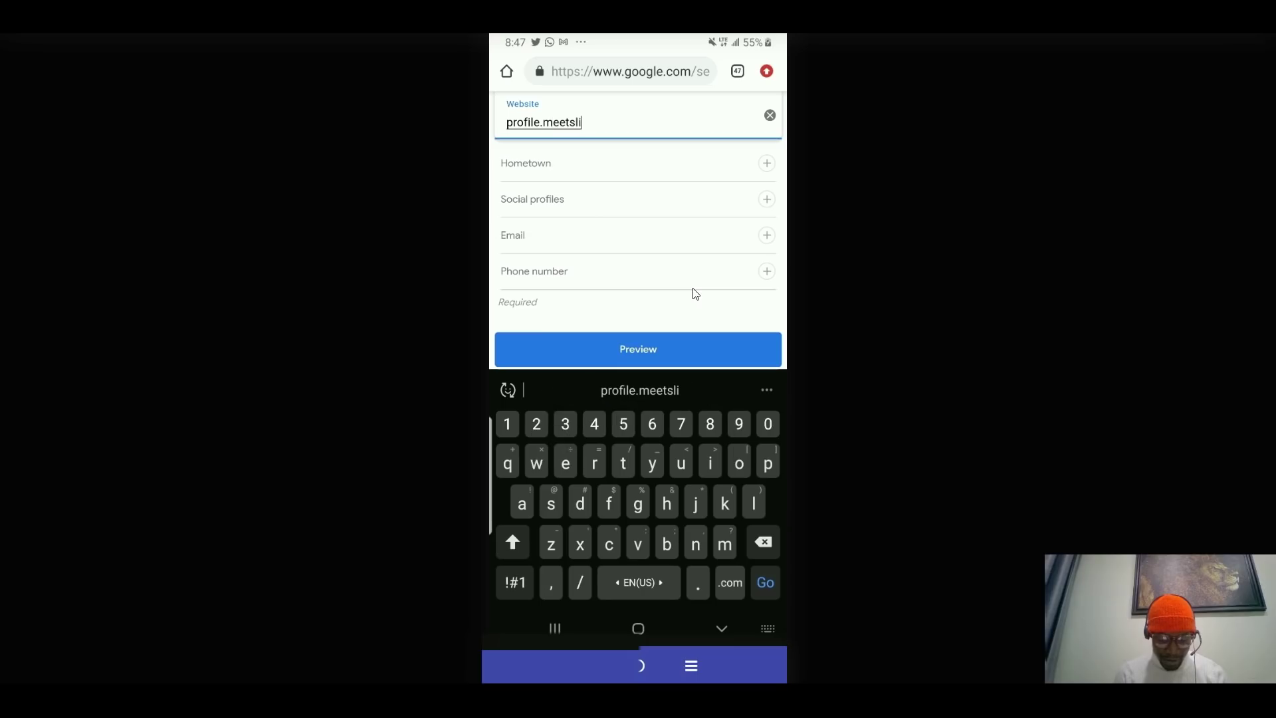
pyautogui.write('ck')
pyautogui.press('BackSpace')
pyautogui.write('ck.com')
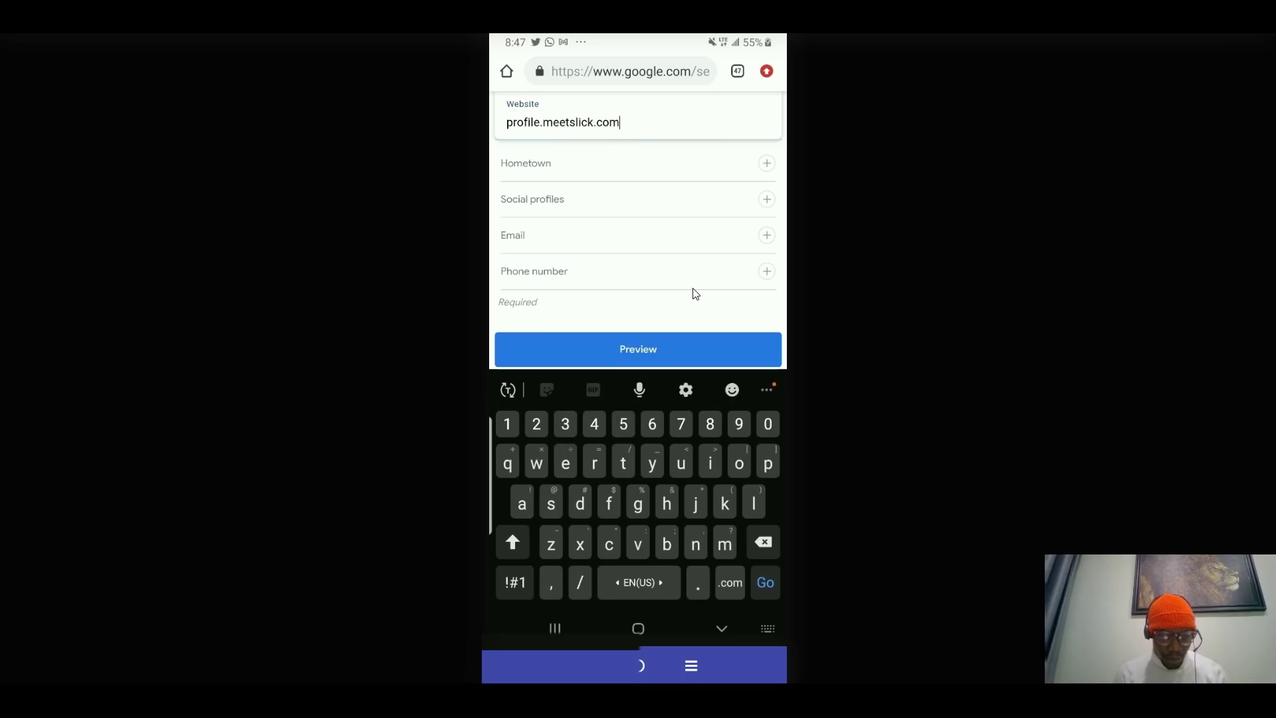
pyautogui.click(506, 122)
pyautogui.write('https')
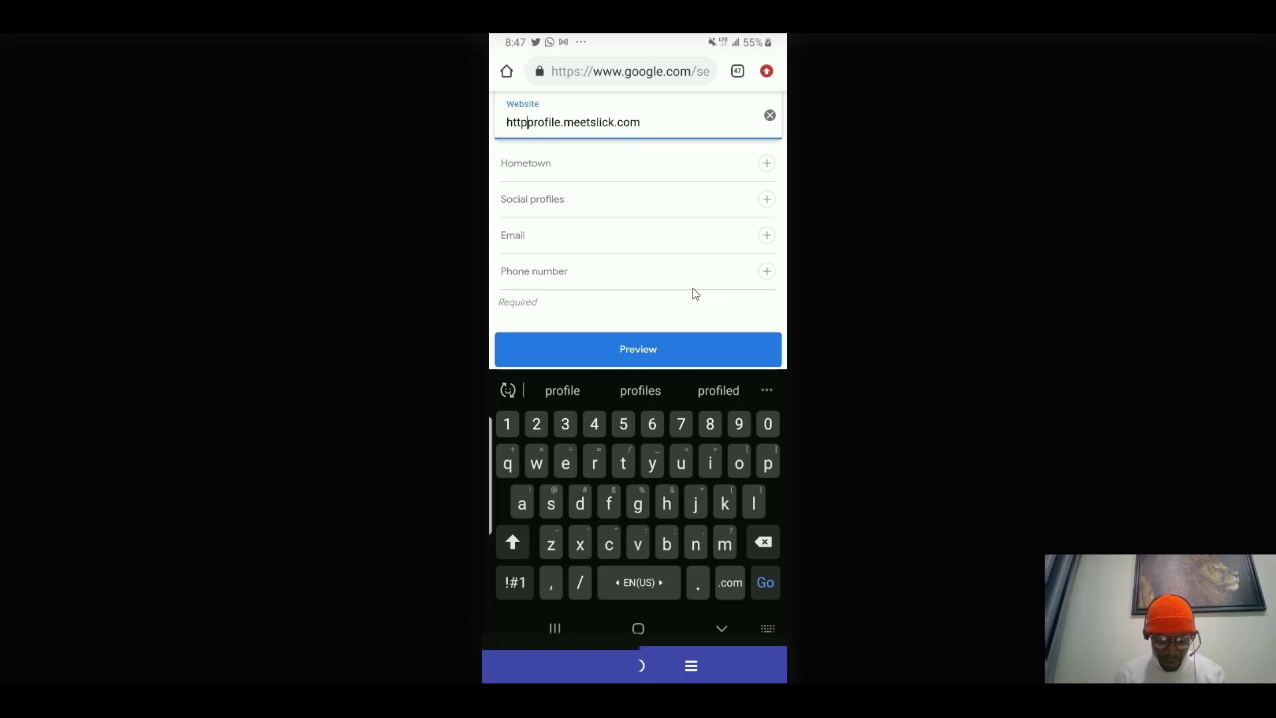
pyautogui.write('://')
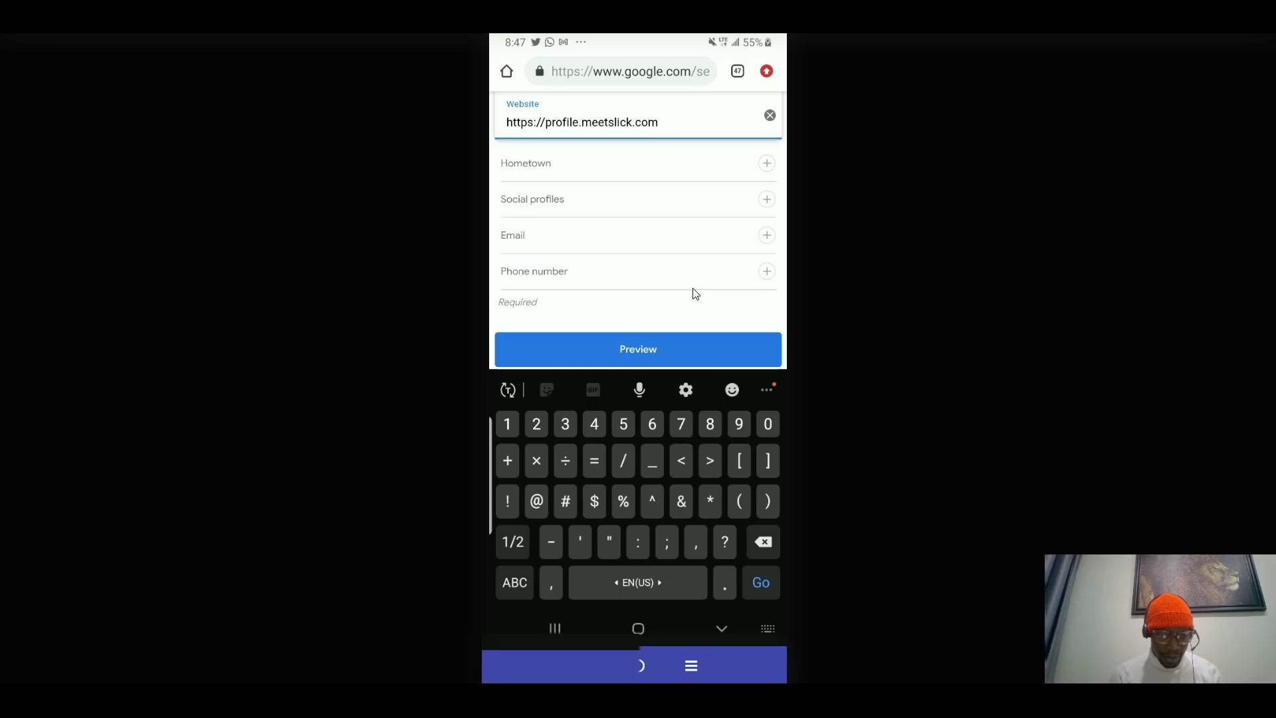
pyautogui.click(604, 163)
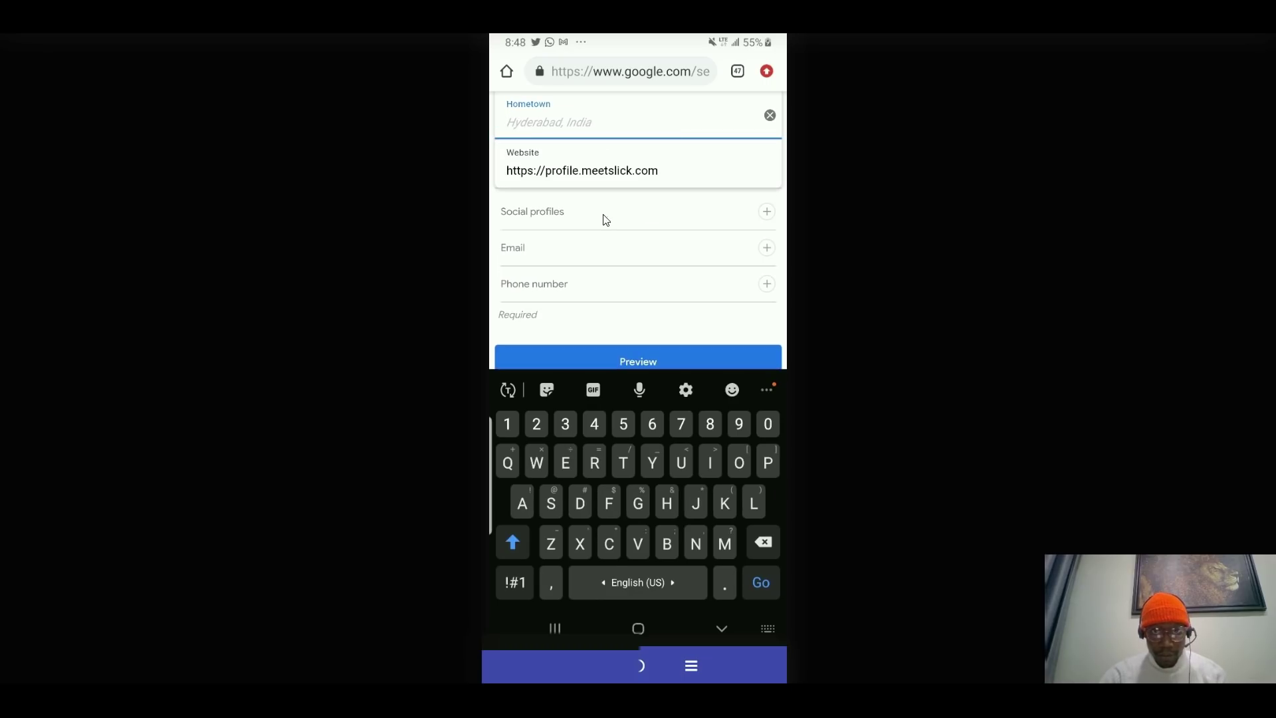
pyautogui.click(766, 212)
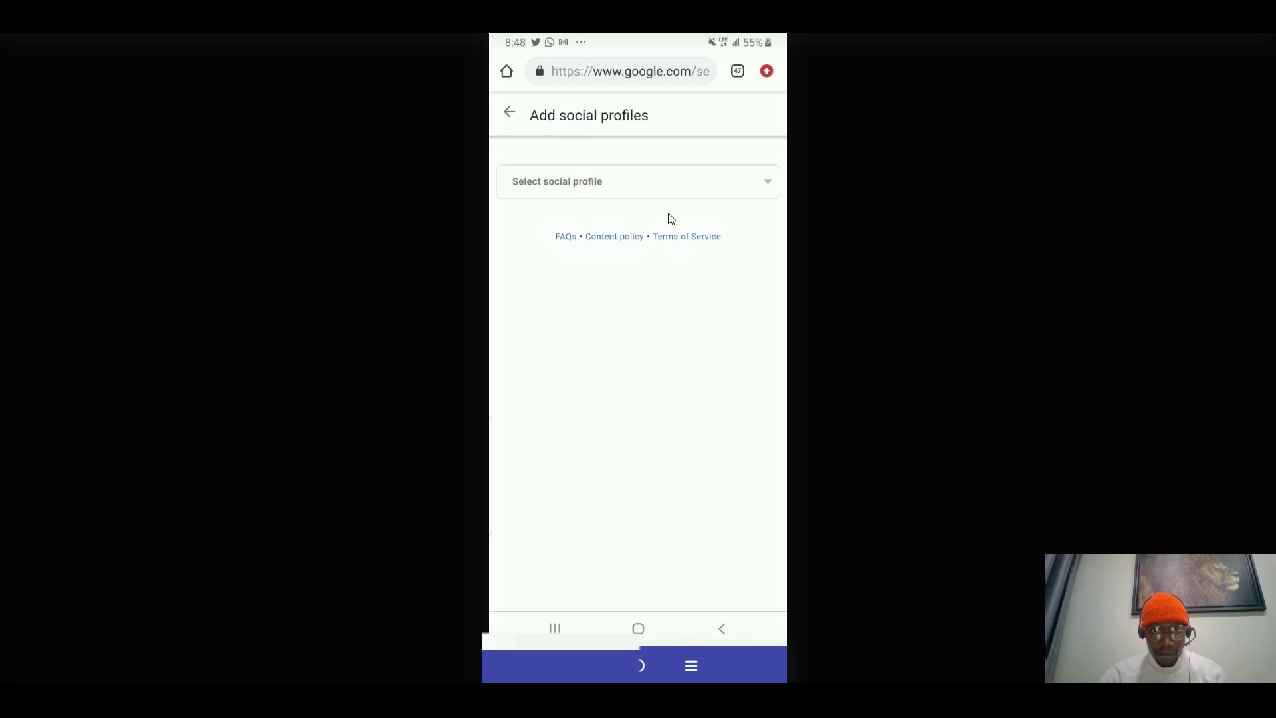
# Add a Twitter social profile completed with the user's handle.
pyautogui.click(694, 193)
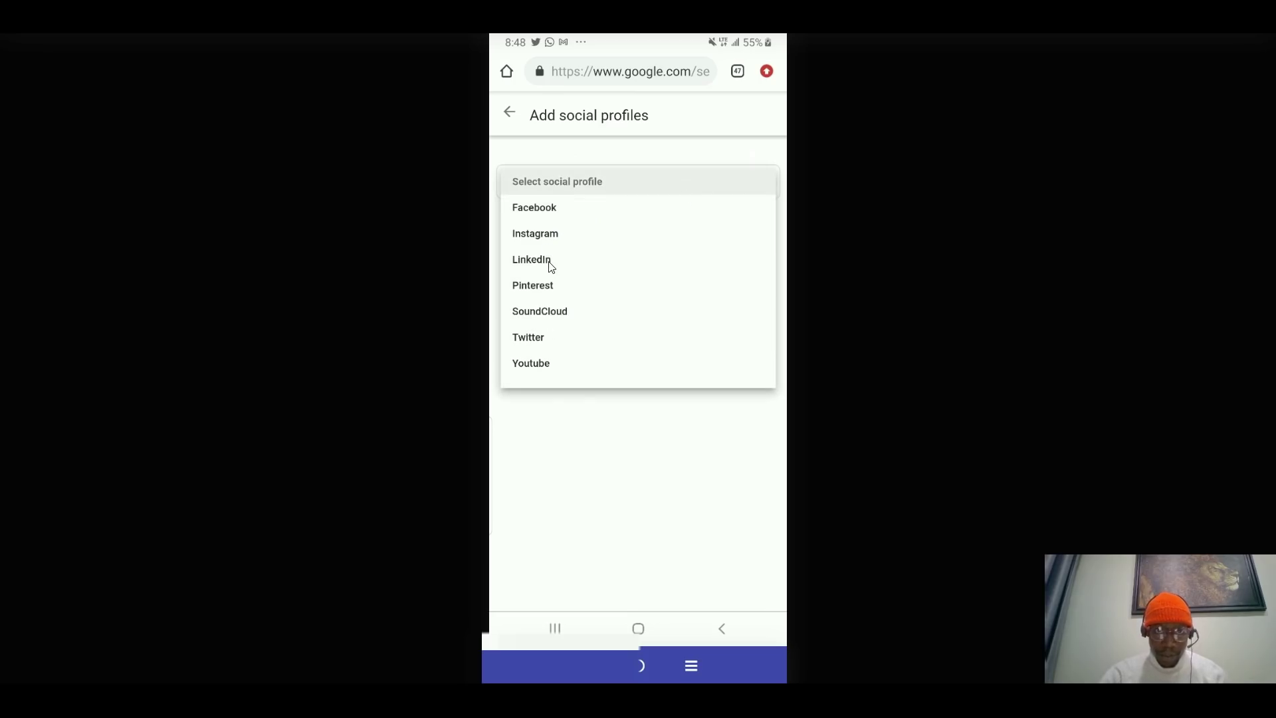
pyautogui.click(562, 342)
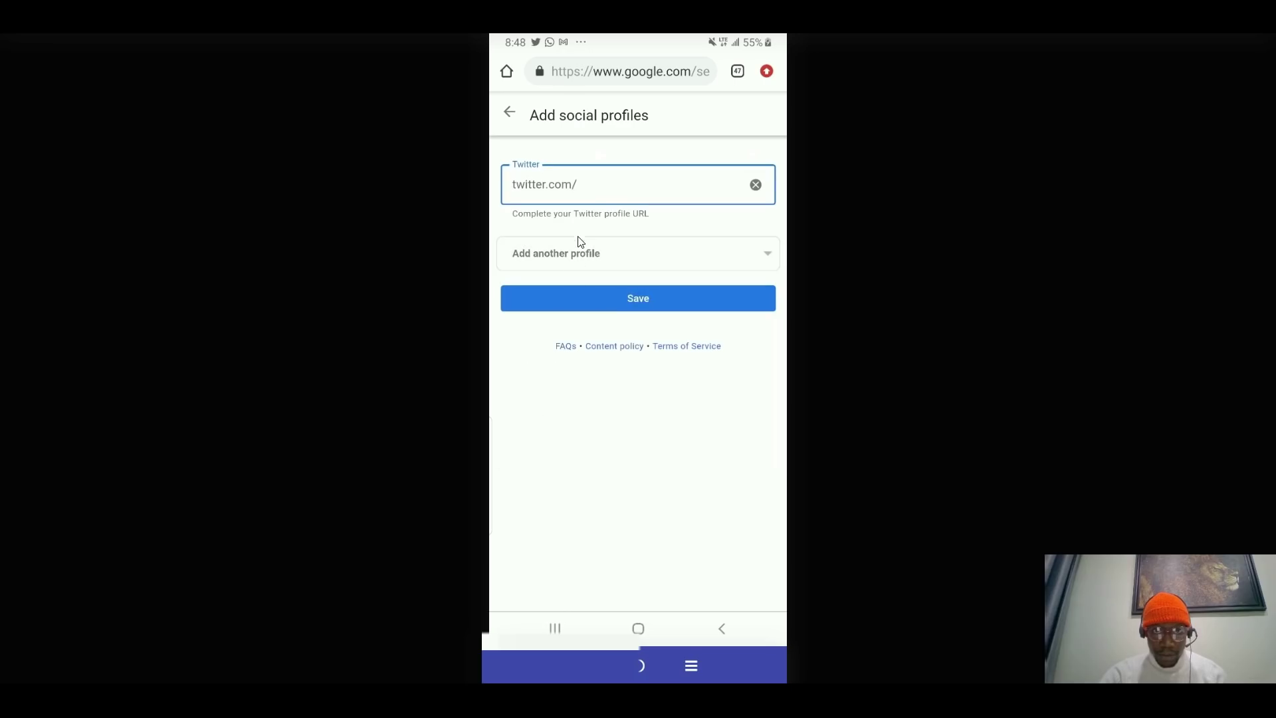
pyautogui.click(596, 194)
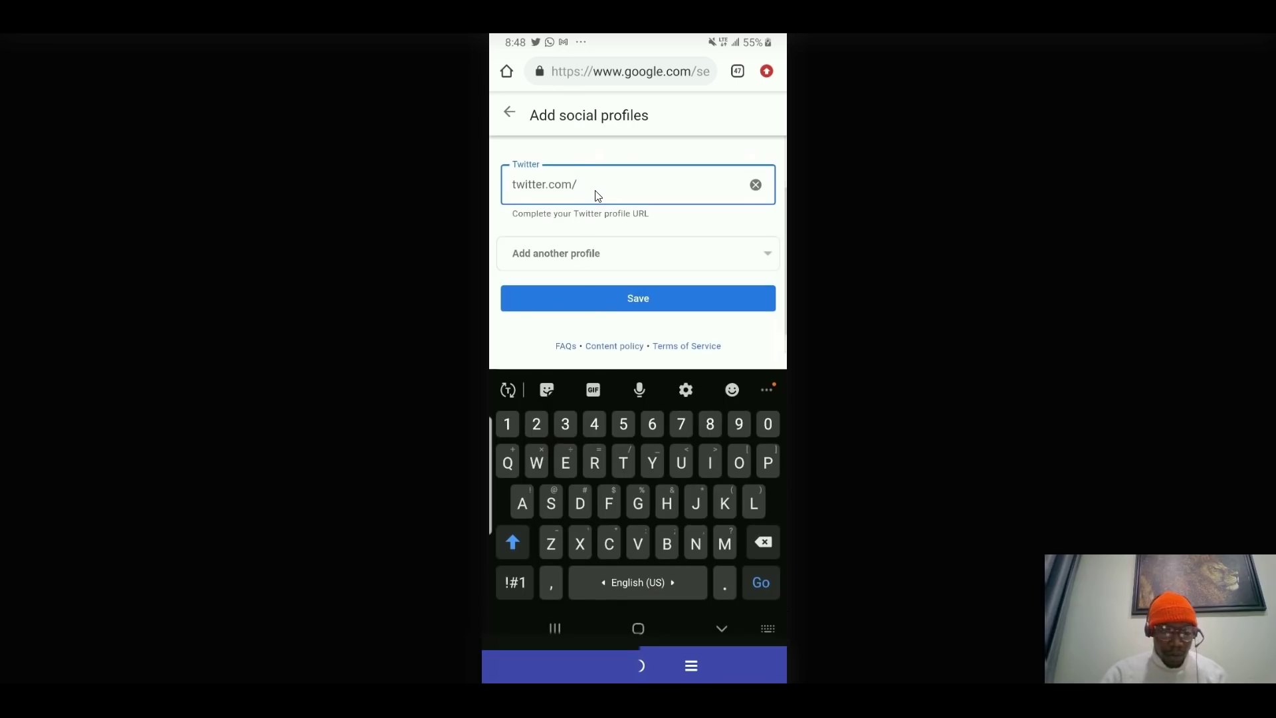
pyautogui.write('meet')
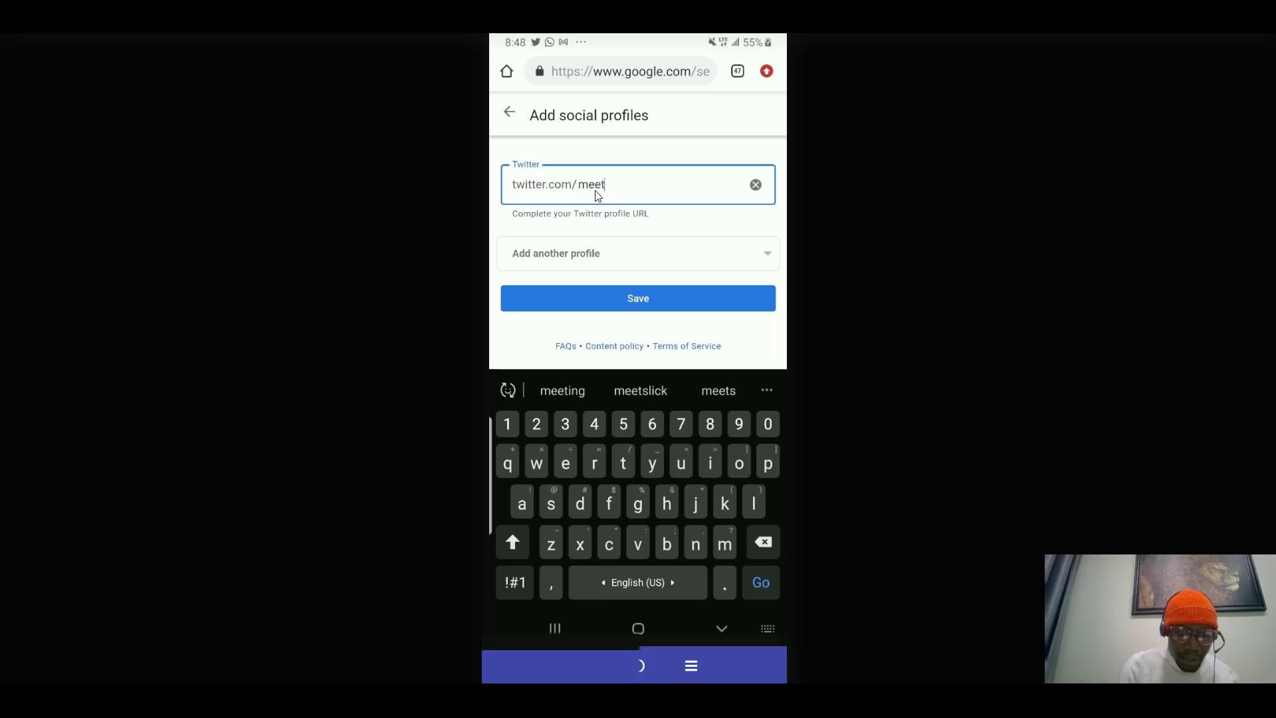
pyautogui.write('slick')
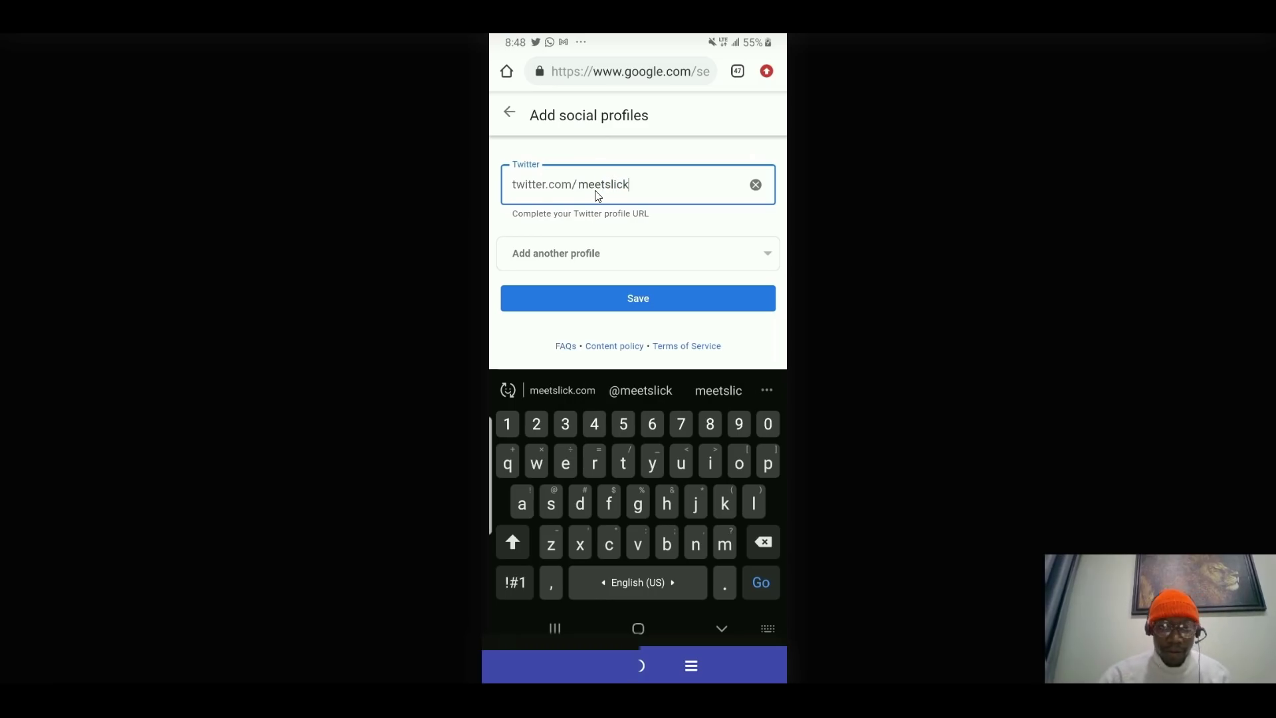
# Add a LinkedIn profile completed with the same handle as the Twitter link.
pyautogui.click(601, 256)
pyautogui.click(565, 261)
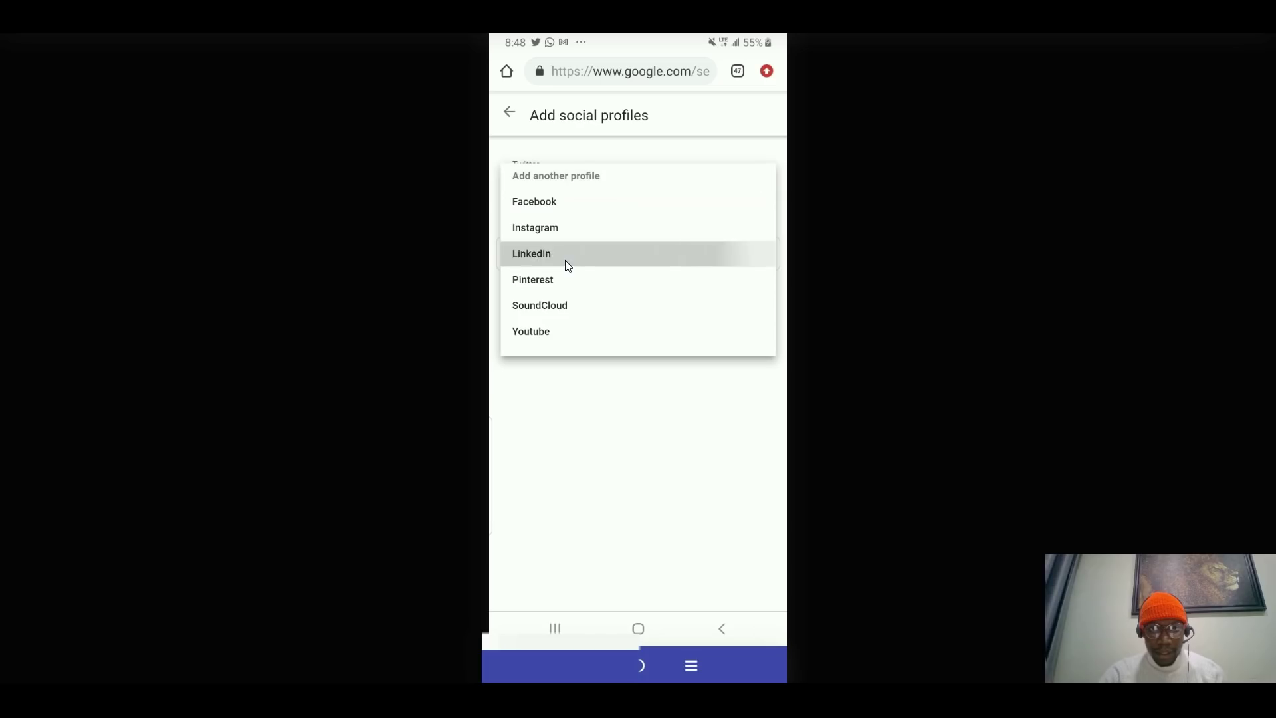
pyautogui.click(618, 256)
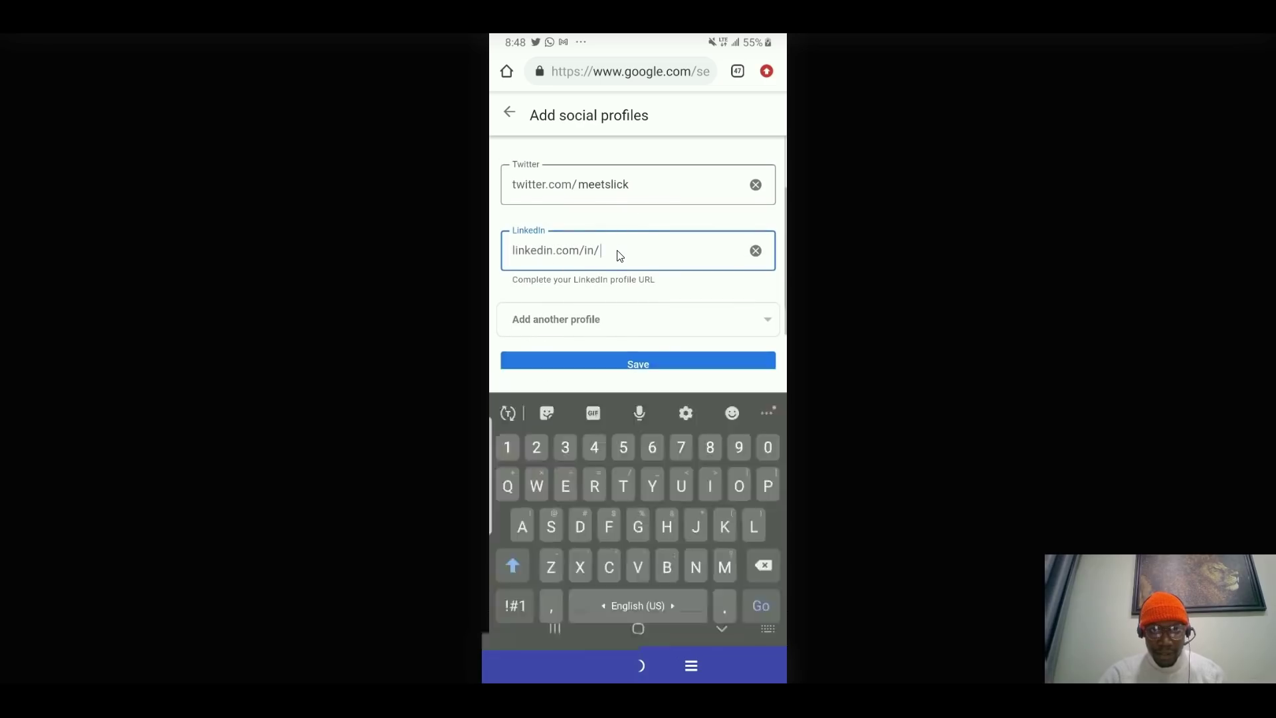
pyautogui.write('mee')
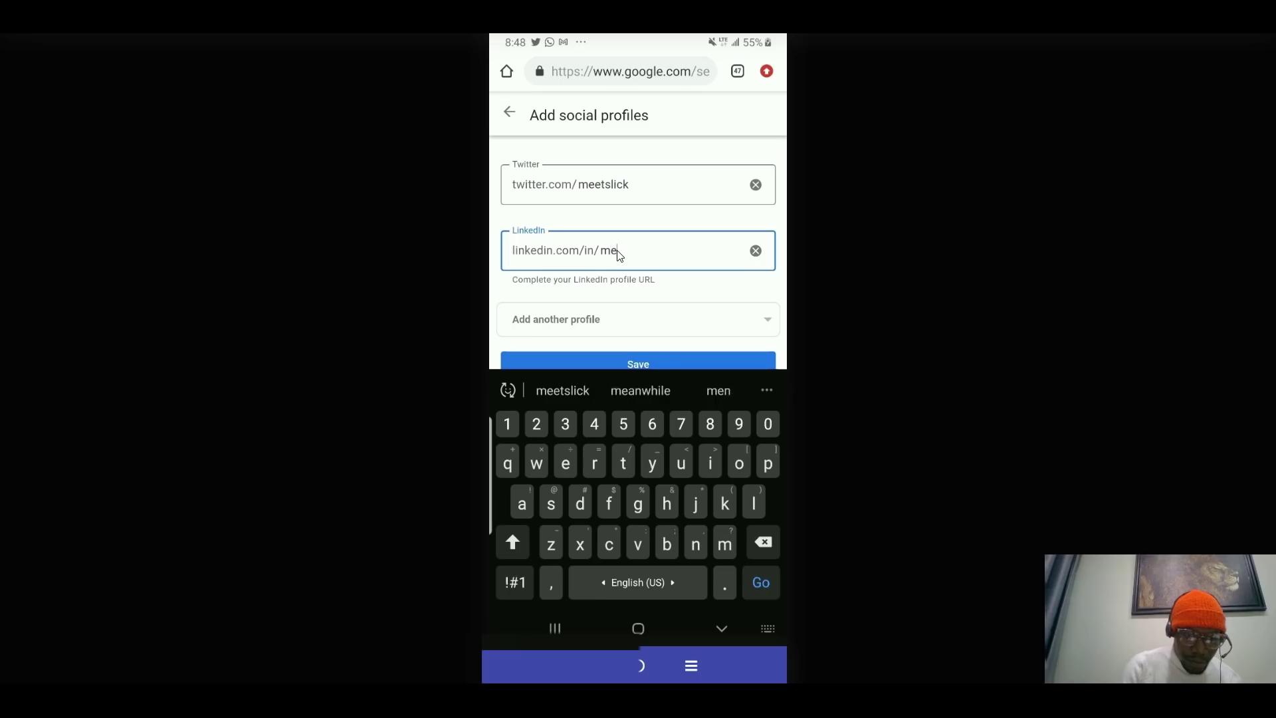
pyautogui.write('tslick')
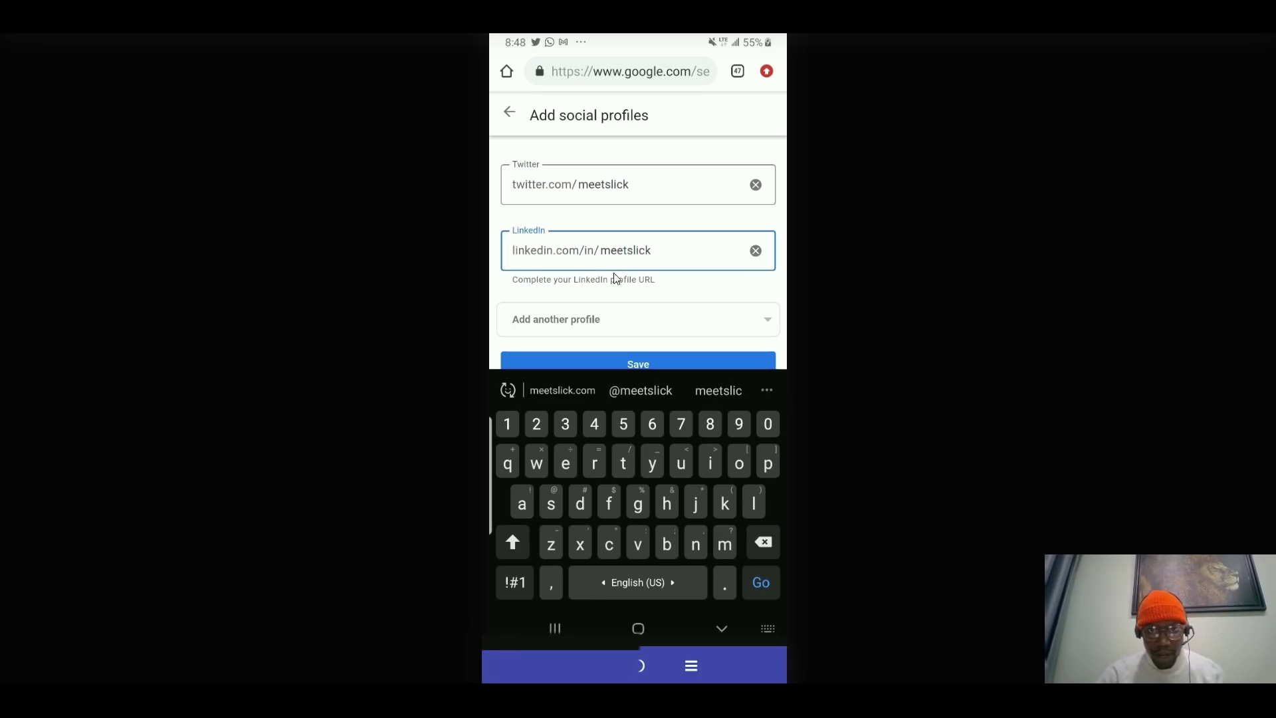
pyautogui.click(622, 321)
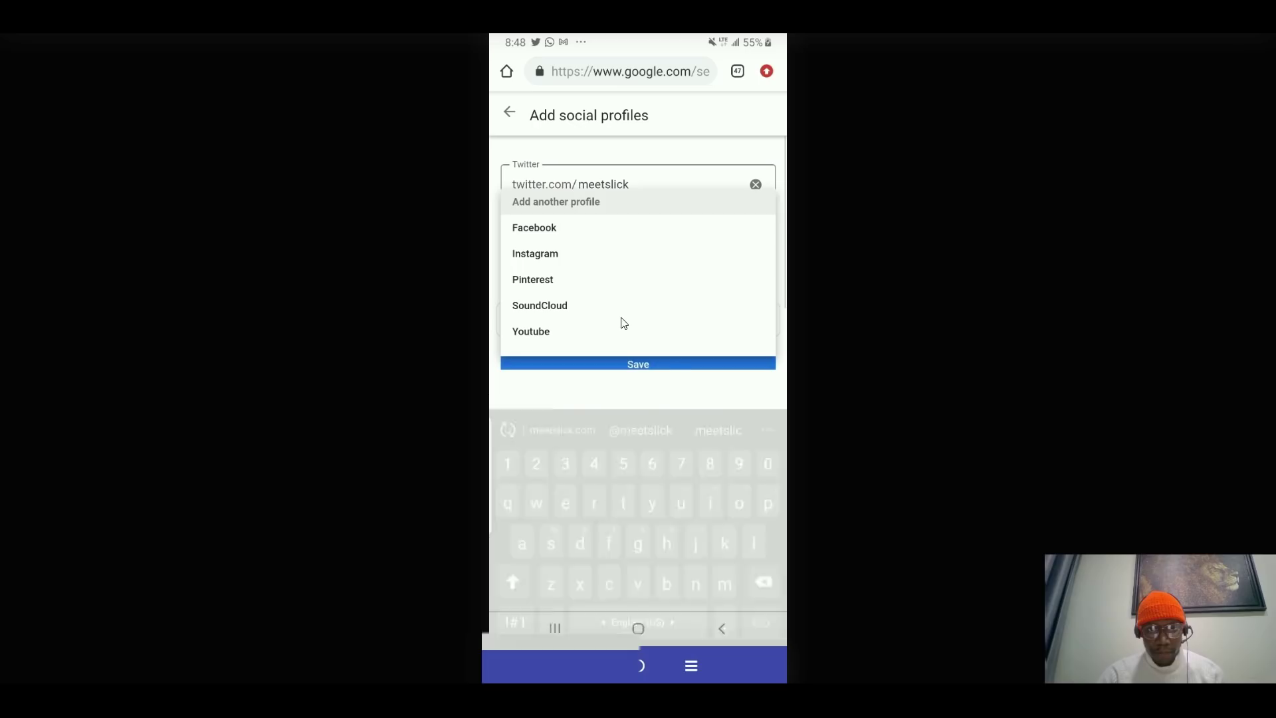
# Add an Instagram profile link with the account's username.
pyautogui.click(567, 257)
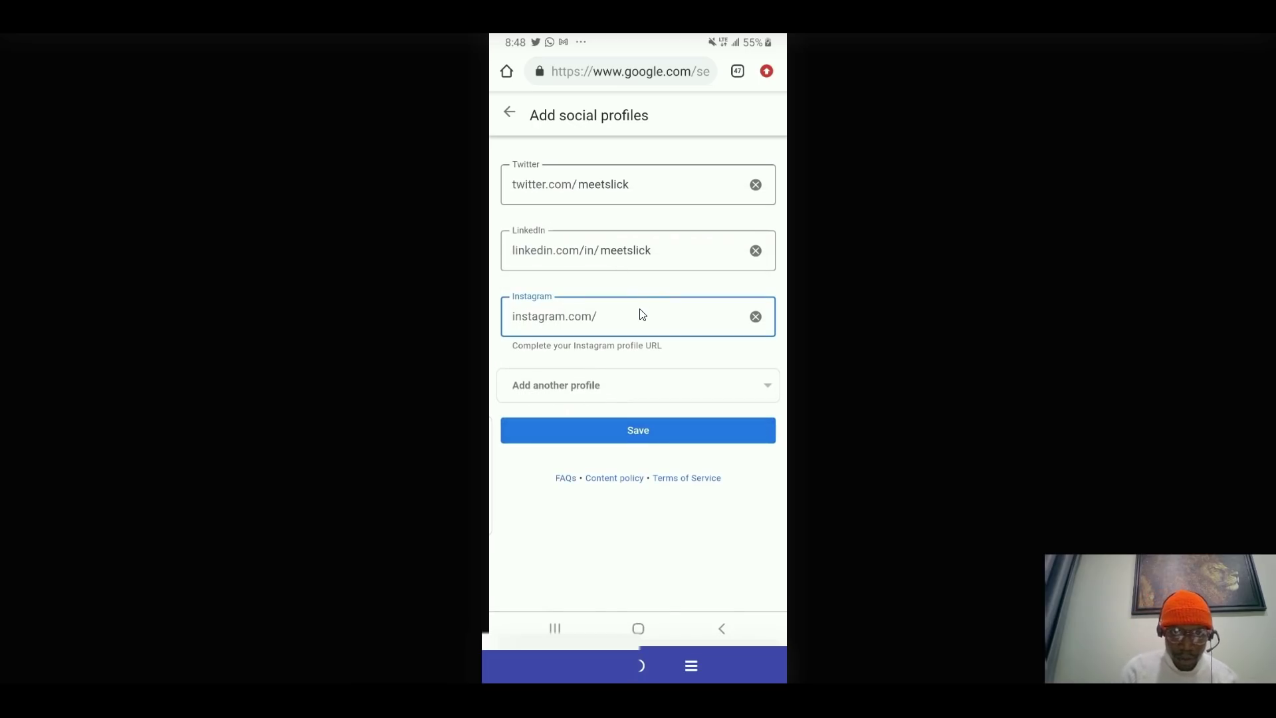
pyautogui.click(643, 325)
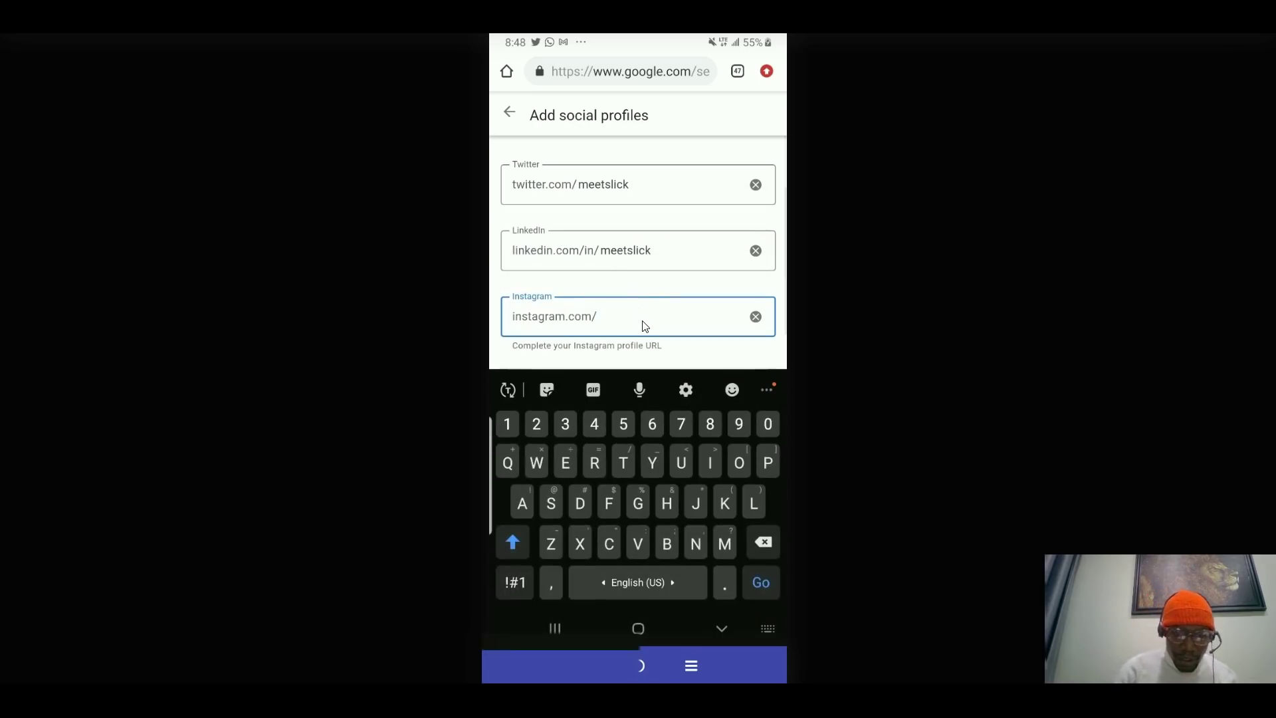
pyautogui.write('meetsl')
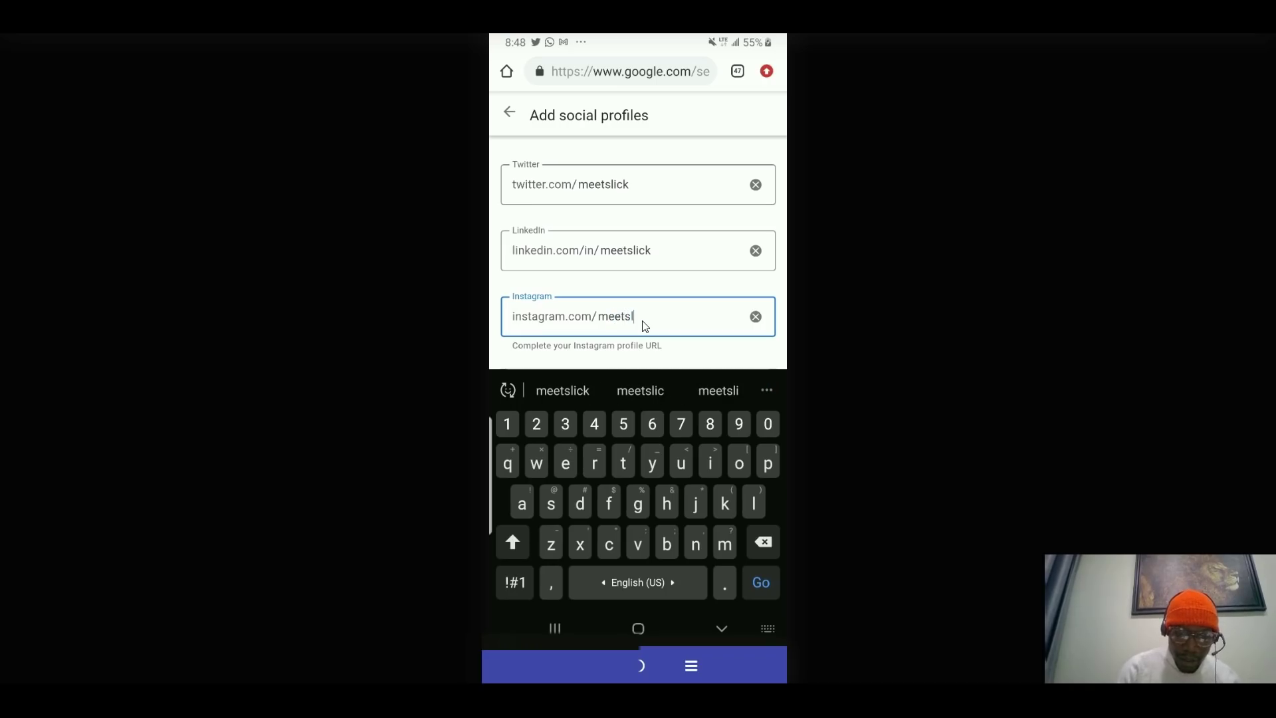
pyautogui.write('ick')
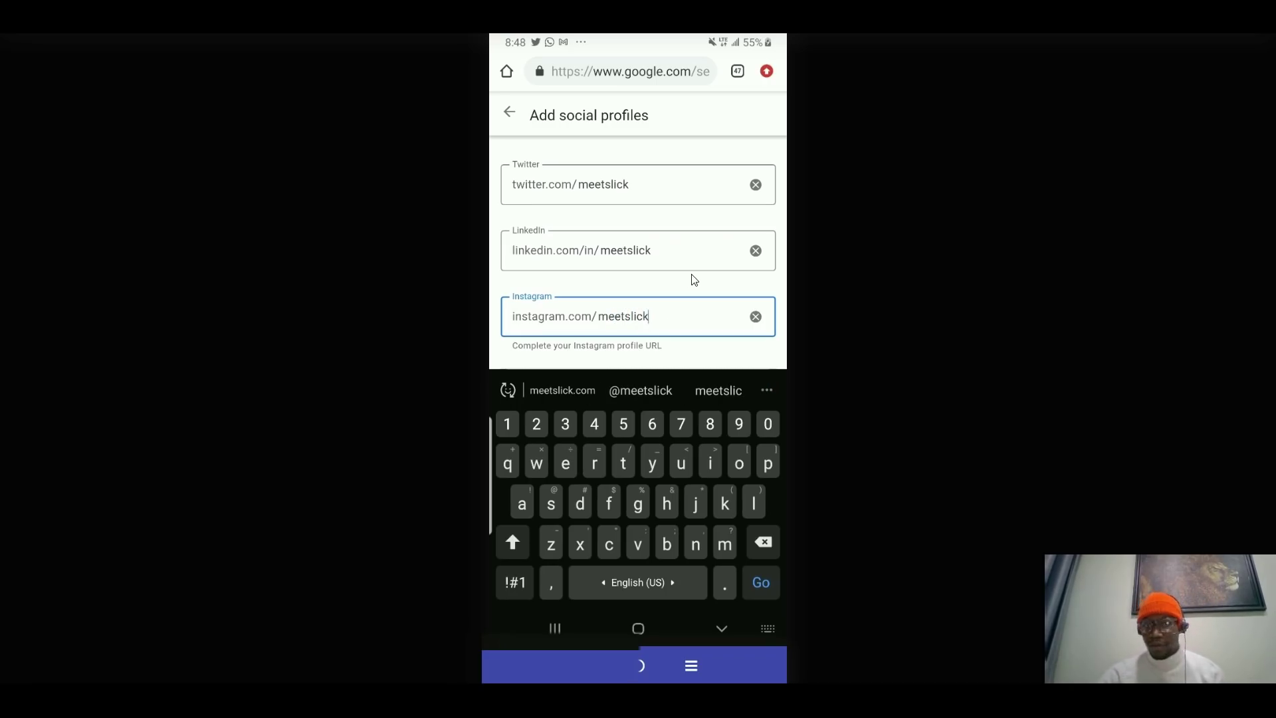
pyautogui.scroll(-1, 689, 276)
# Add a YouTube link using the suggested full channel path, then save all four profiles.
pyautogui.click(625, 324)
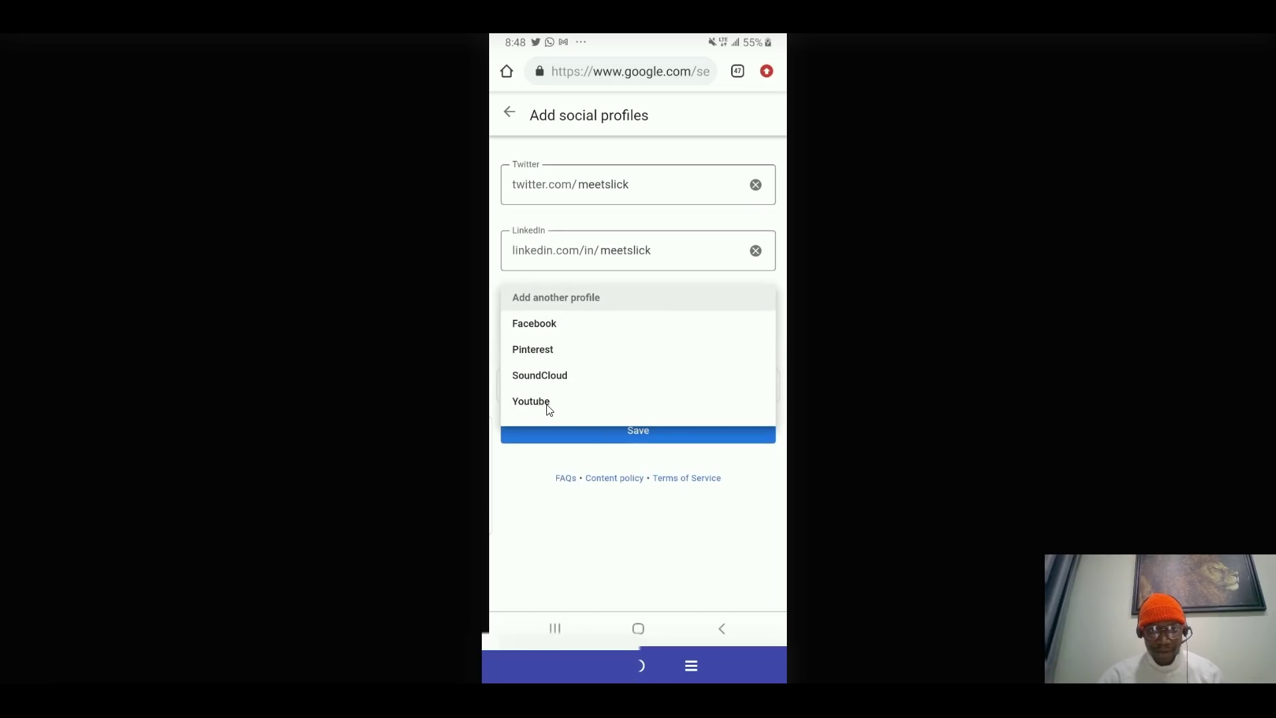
pyautogui.click(547, 404)
pyautogui.click(613, 386)
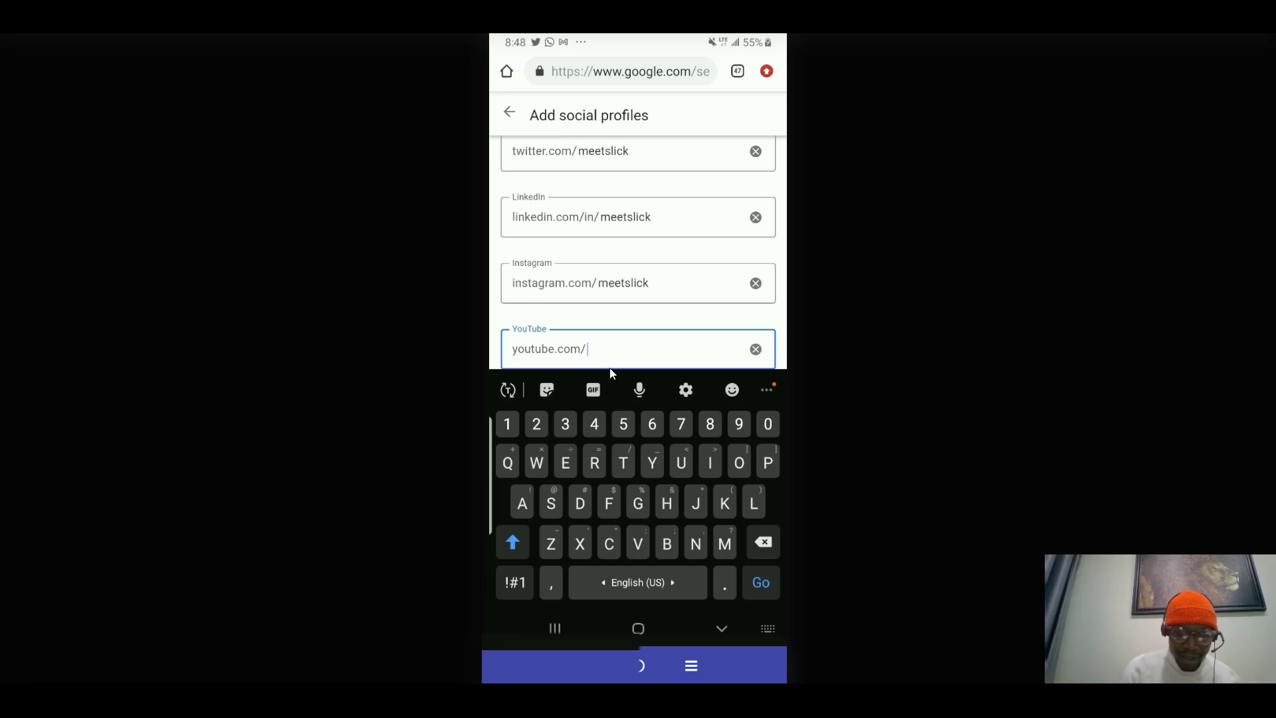
pyautogui.write('c/tech')
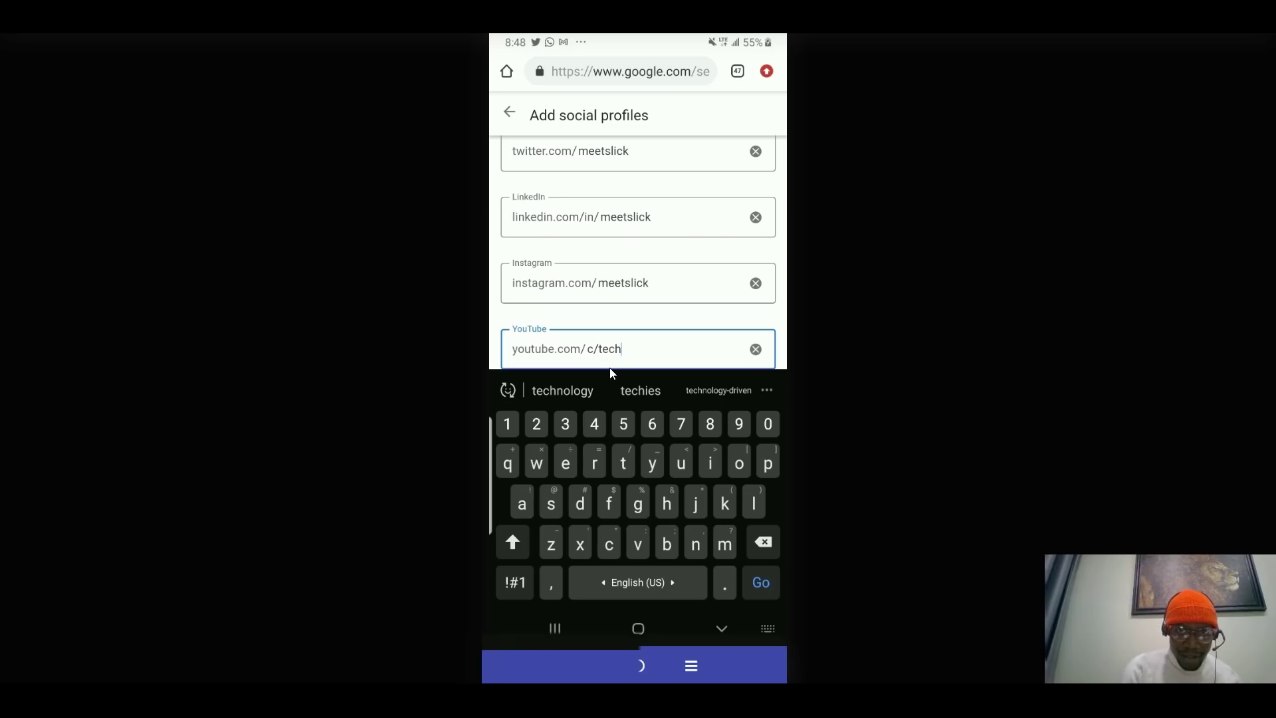
pyautogui.write('a')
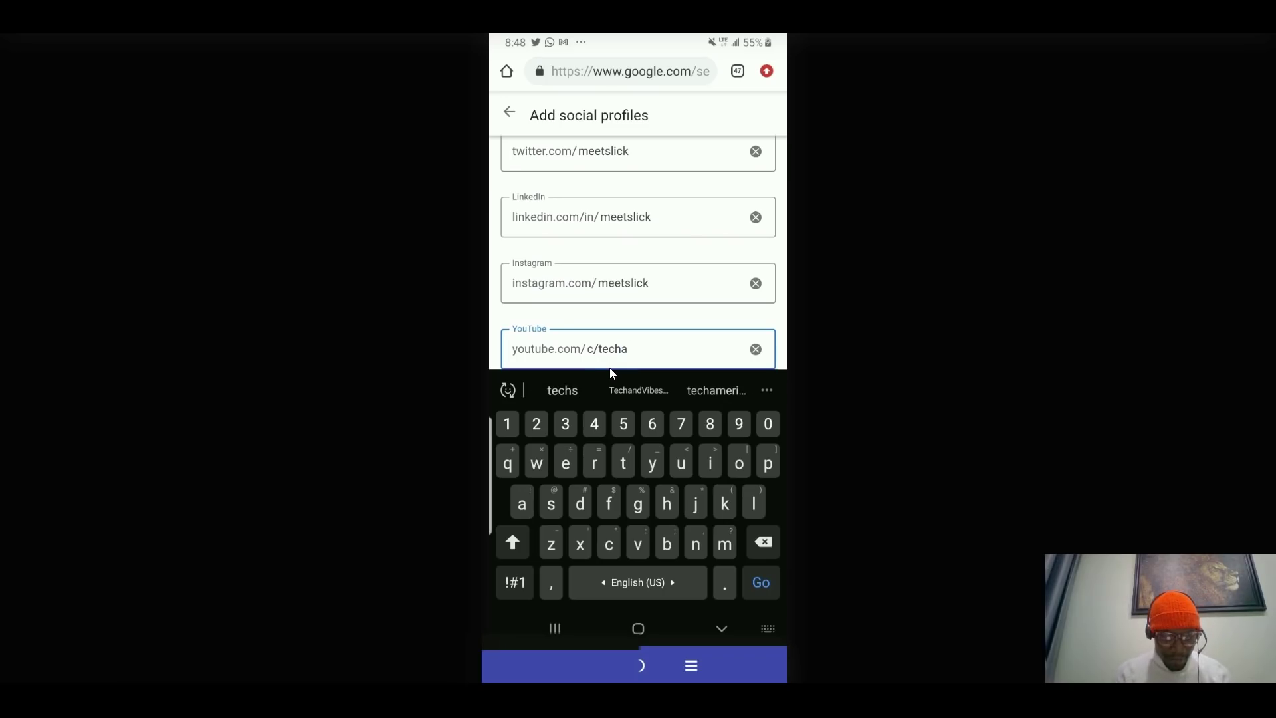
pyautogui.click(639, 390)
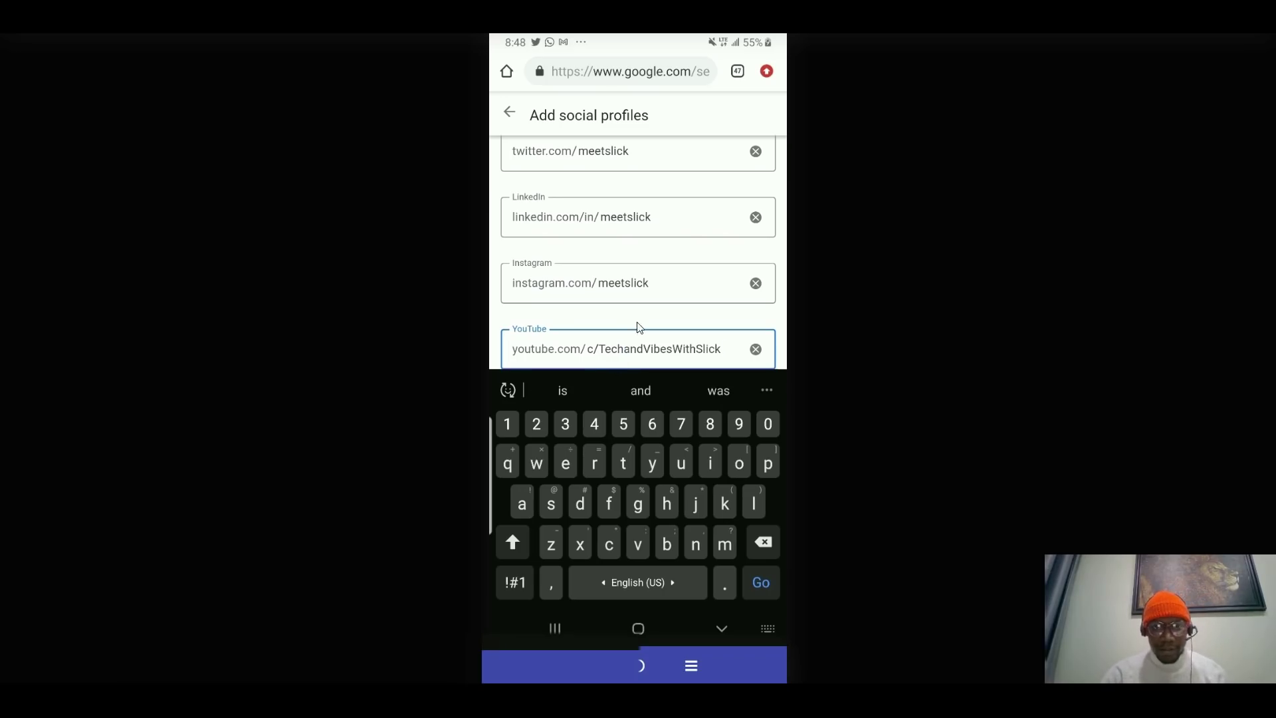
pyautogui.click(648, 307)
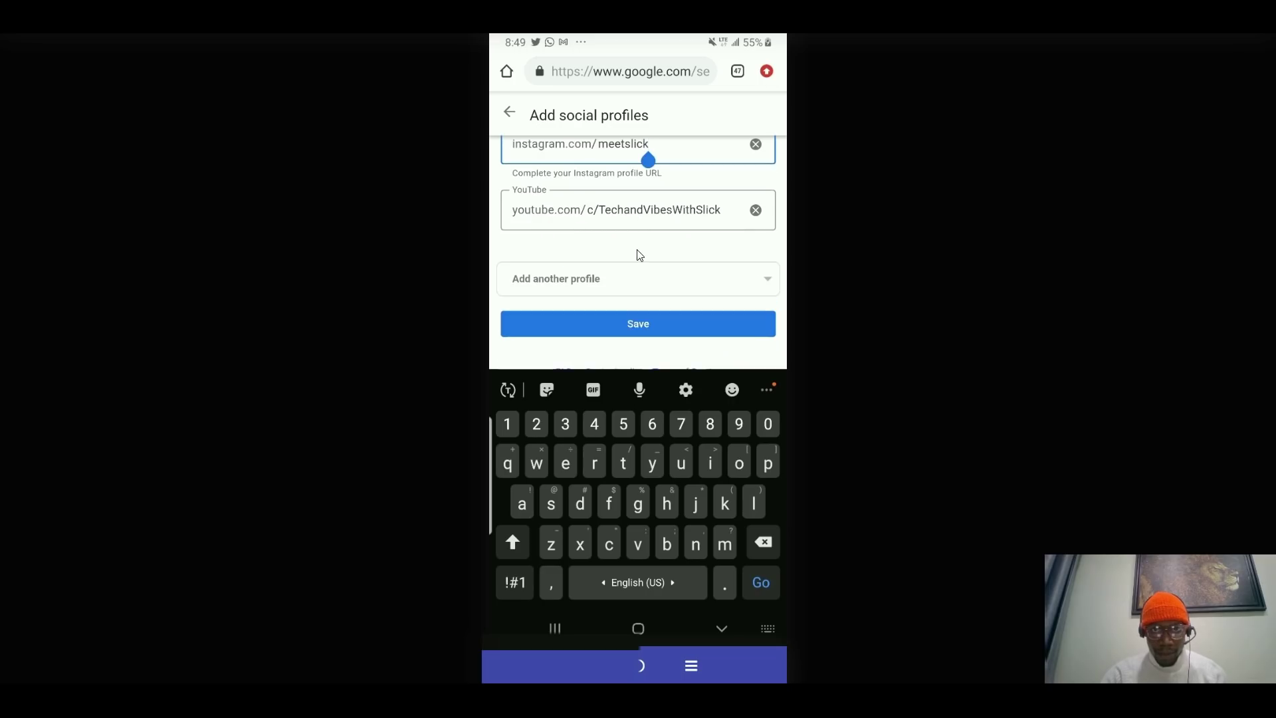
pyautogui.click(646, 328)
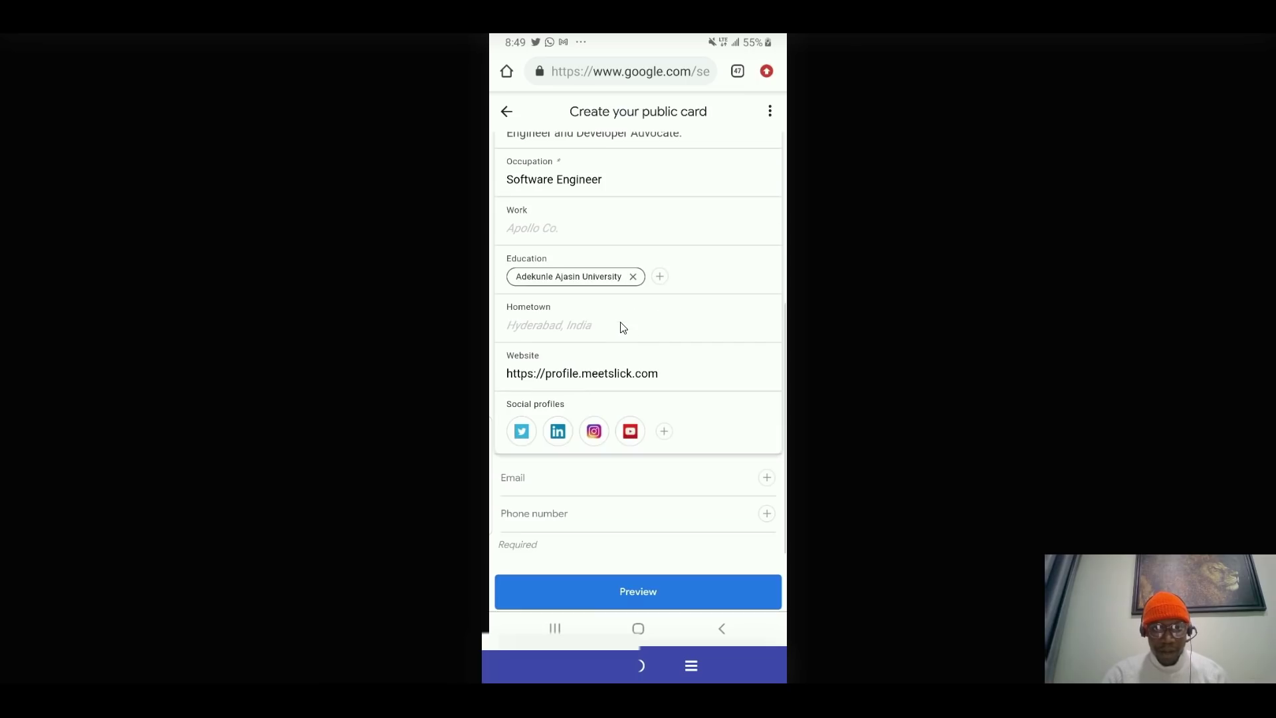
pyautogui.scroll(1, 622, 332)
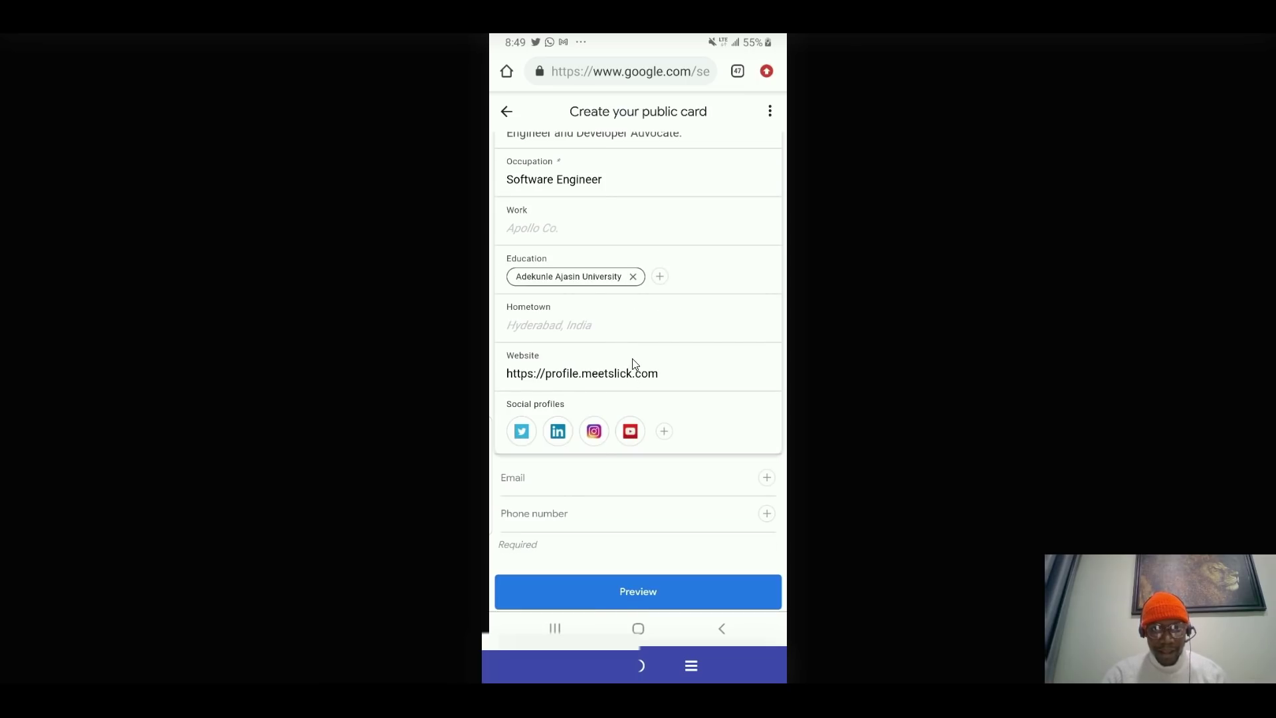
pyautogui.scroll(1, 631, 365)
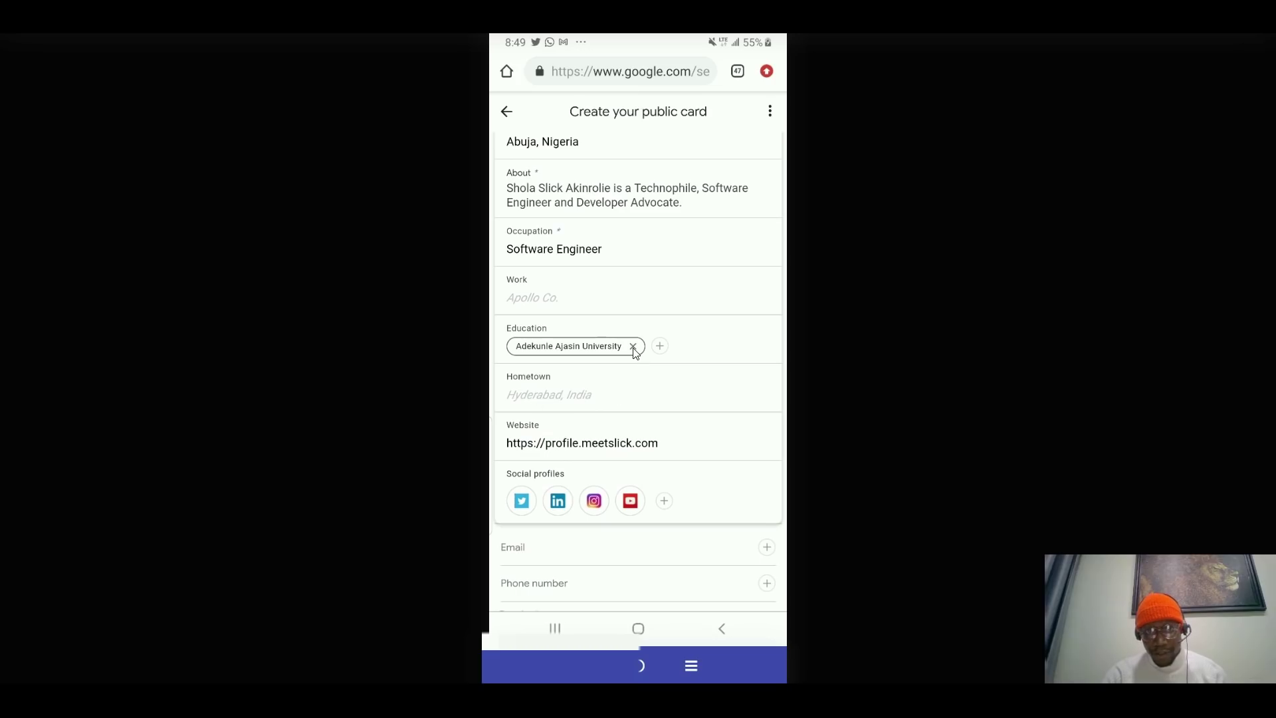
pyautogui.scroll(1, 635, 342)
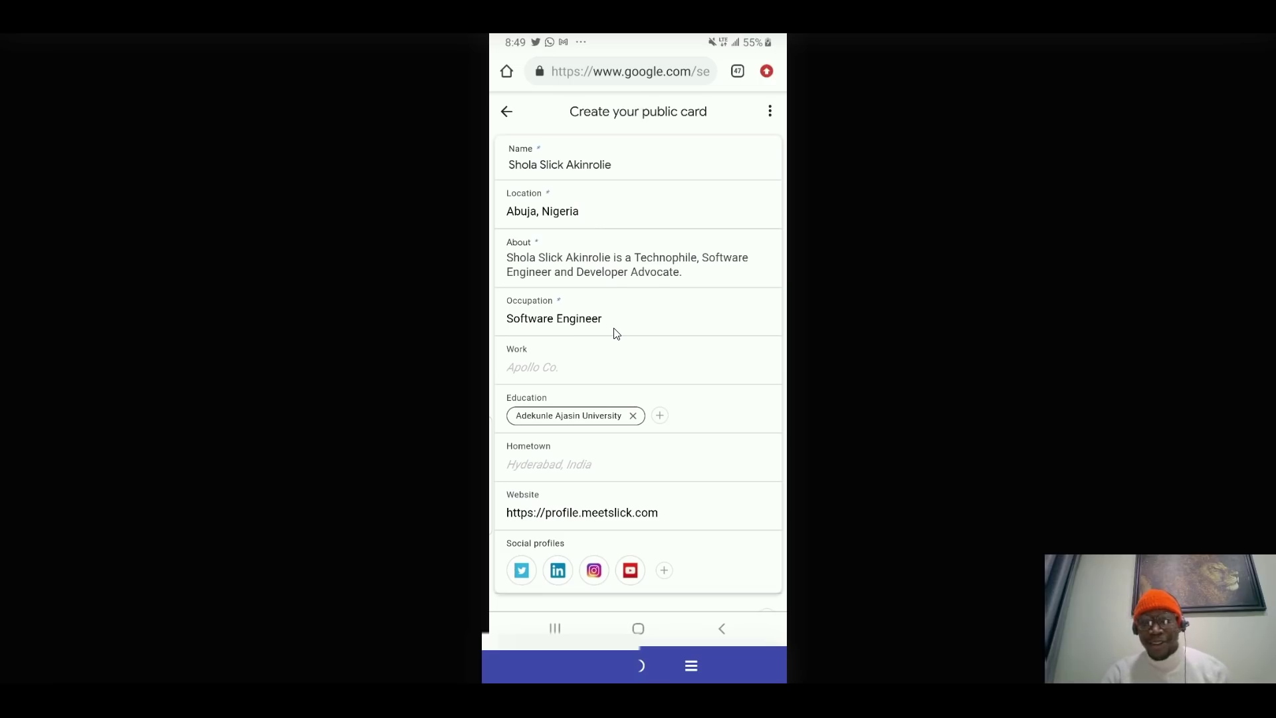
pyautogui.scroll(-1, 627, 406)
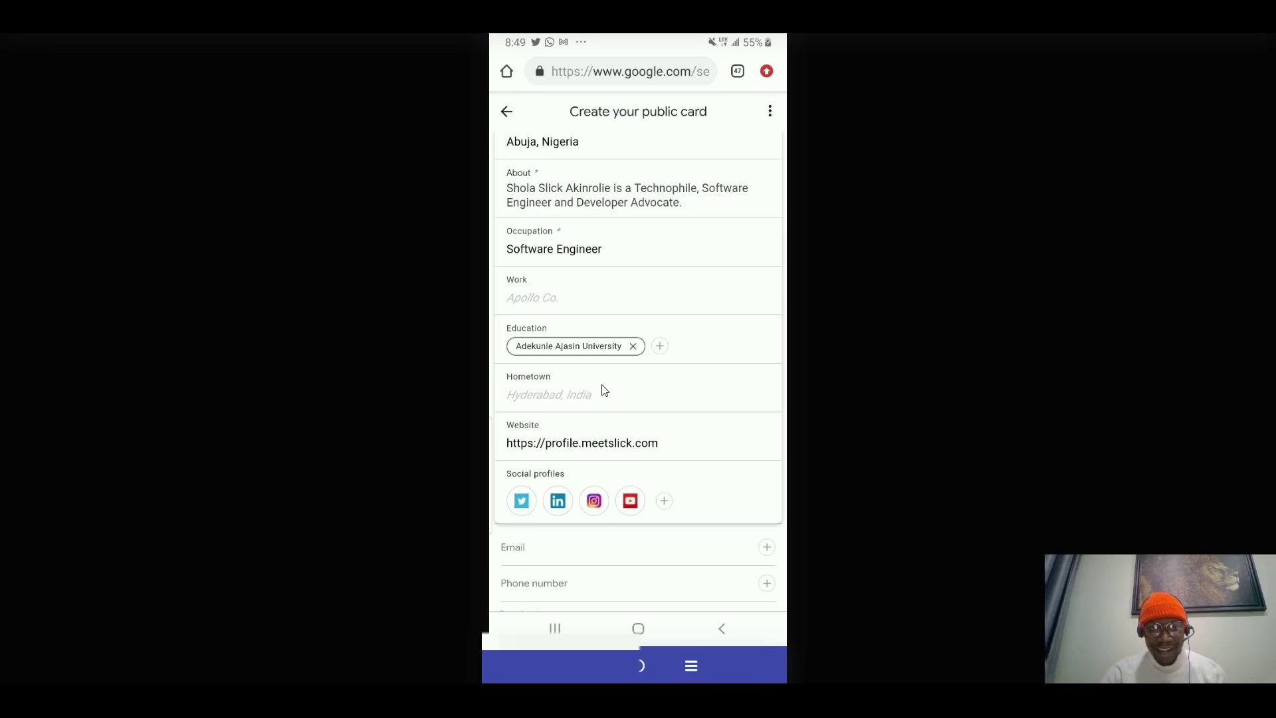
pyautogui.scroll(-3, 604, 390)
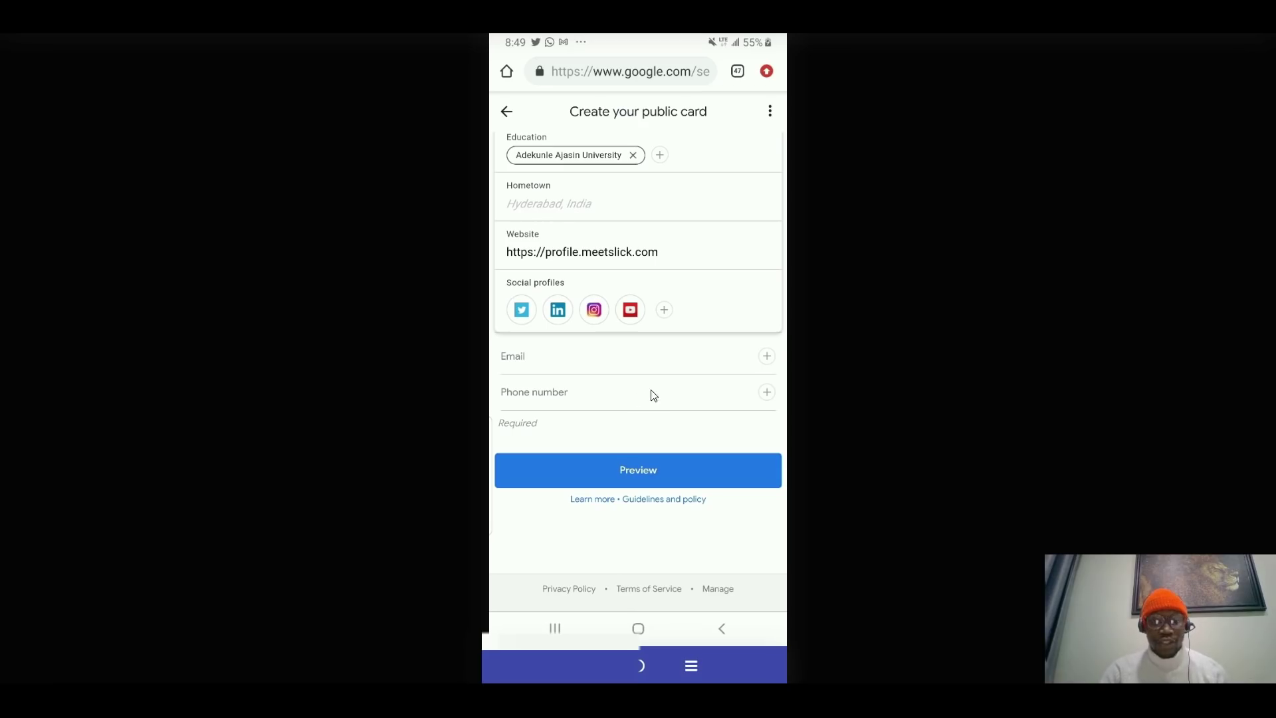
pyautogui.click(766, 357)
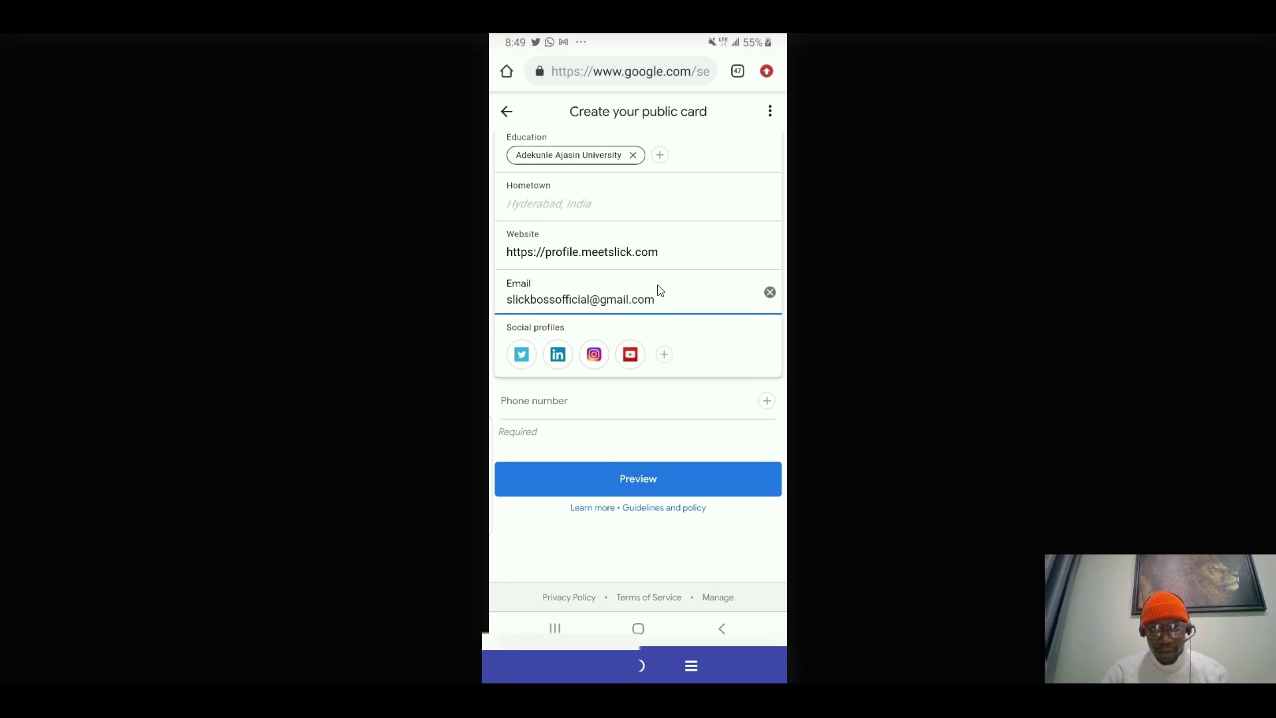
pyautogui.click(651, 403)
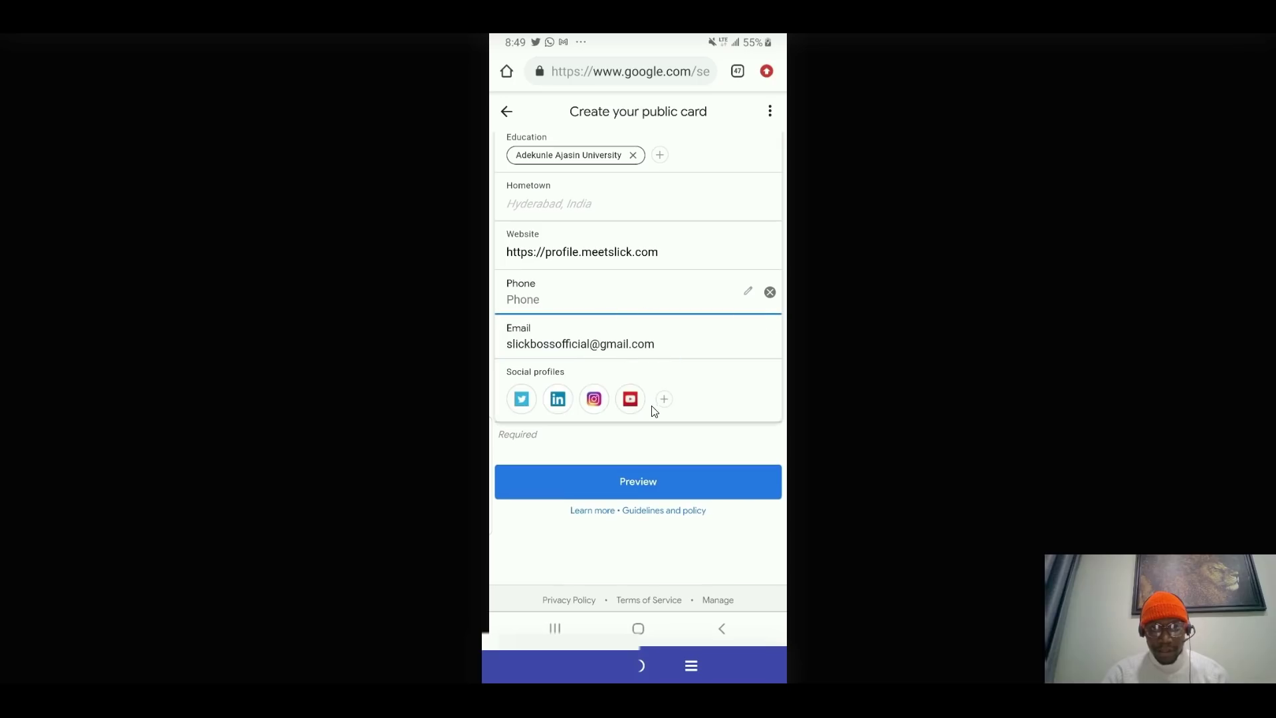
pyautogui.click(620, 447)
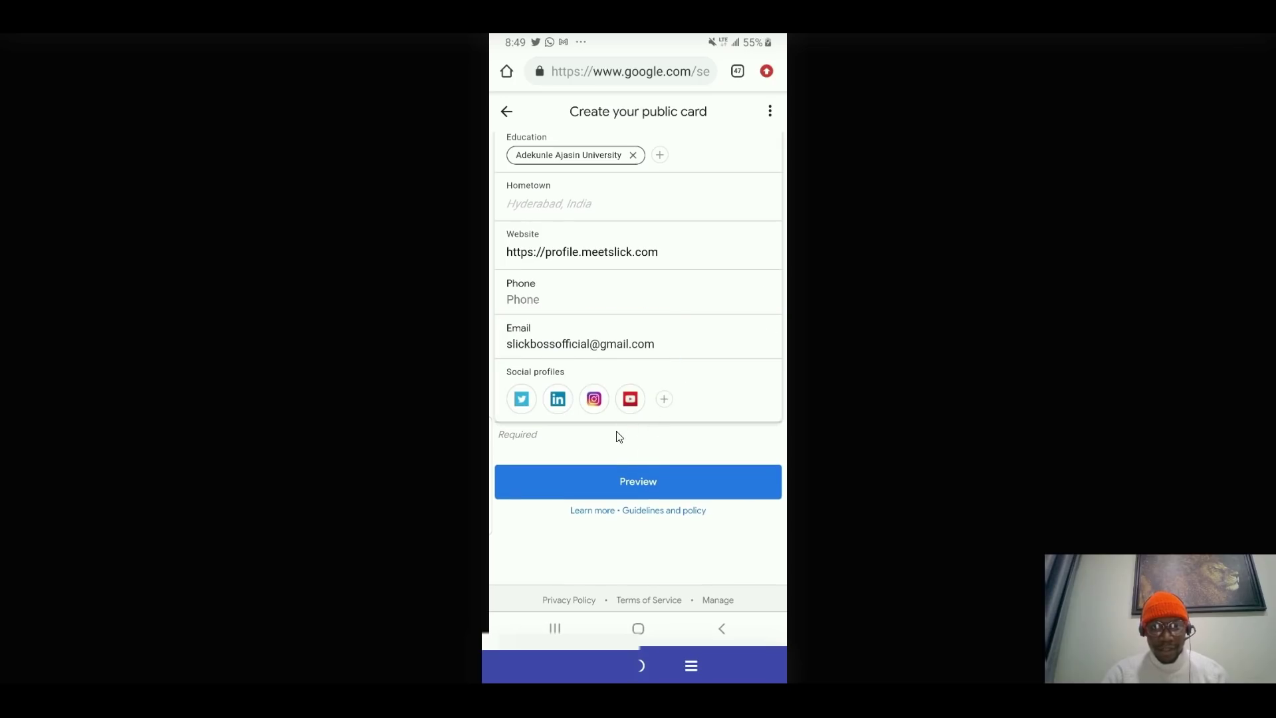
pyautogui.scroll(10, 673, 331)
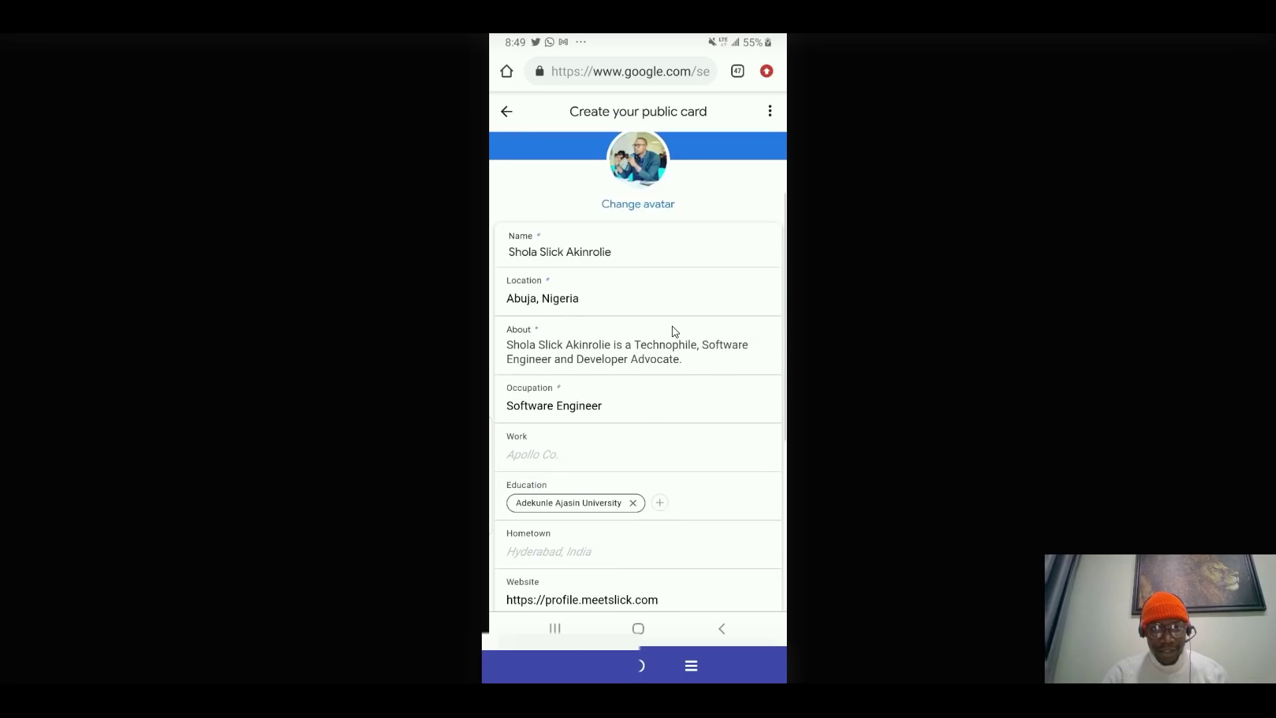
pyautogui.scroll(3, 672, 314)
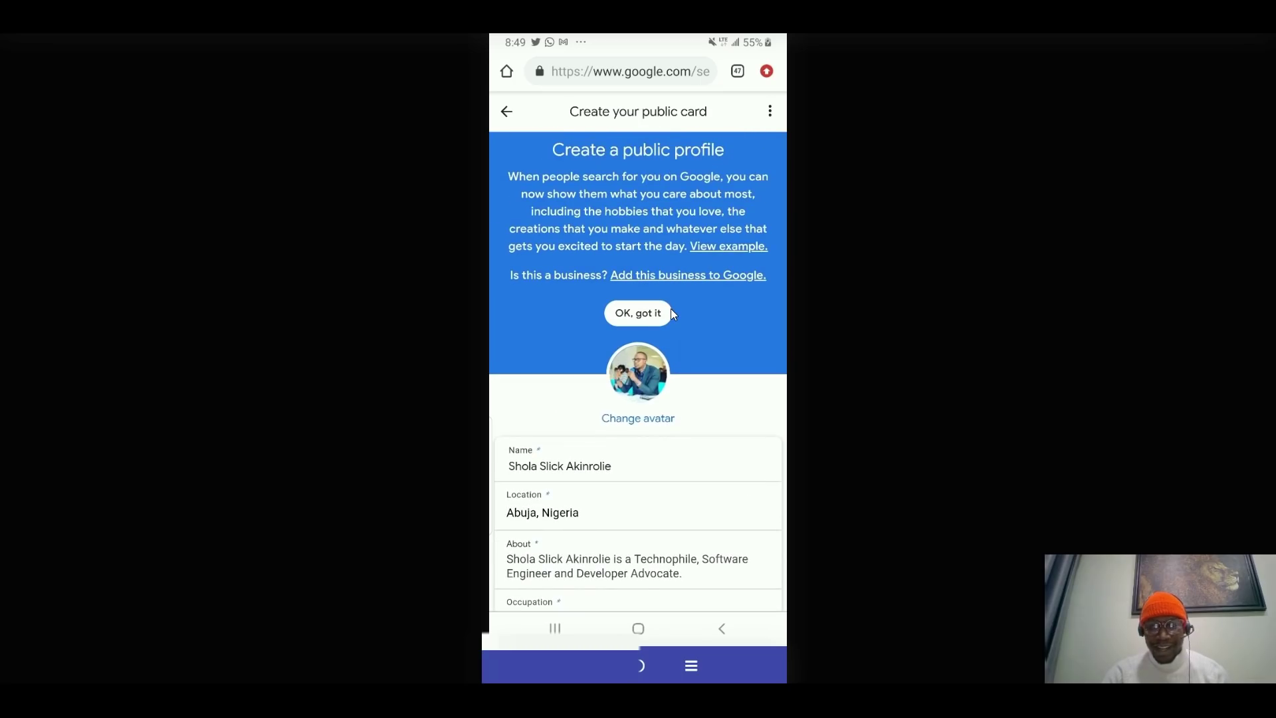
pyautogui.scroll(-8, 671, 313)
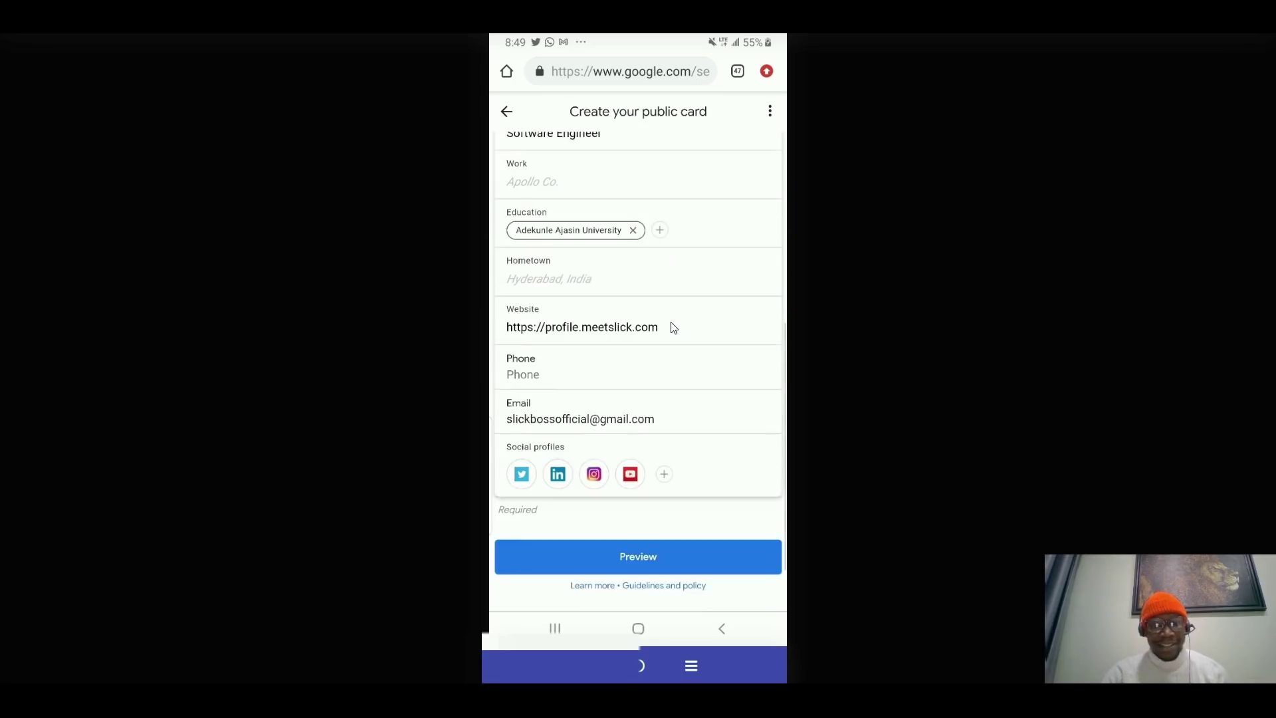
pyautogui.scroll(-2, 671, 329)
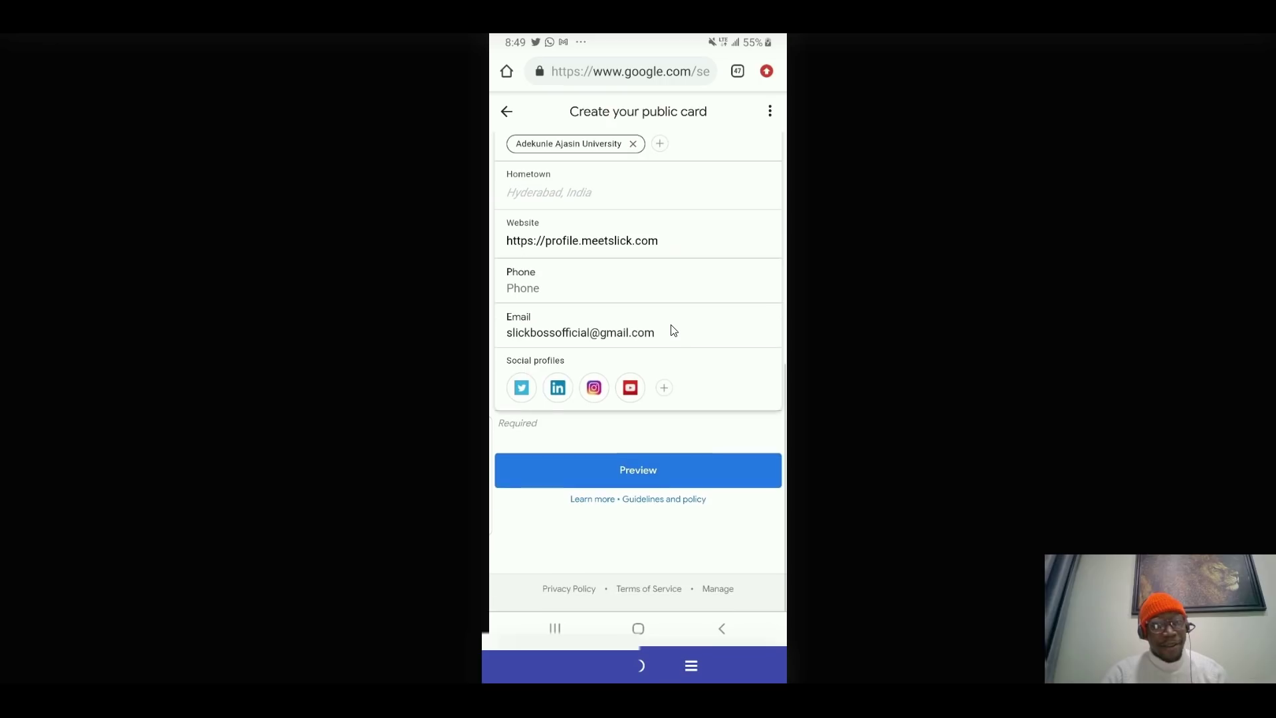
pyautogui.click(632, 472)
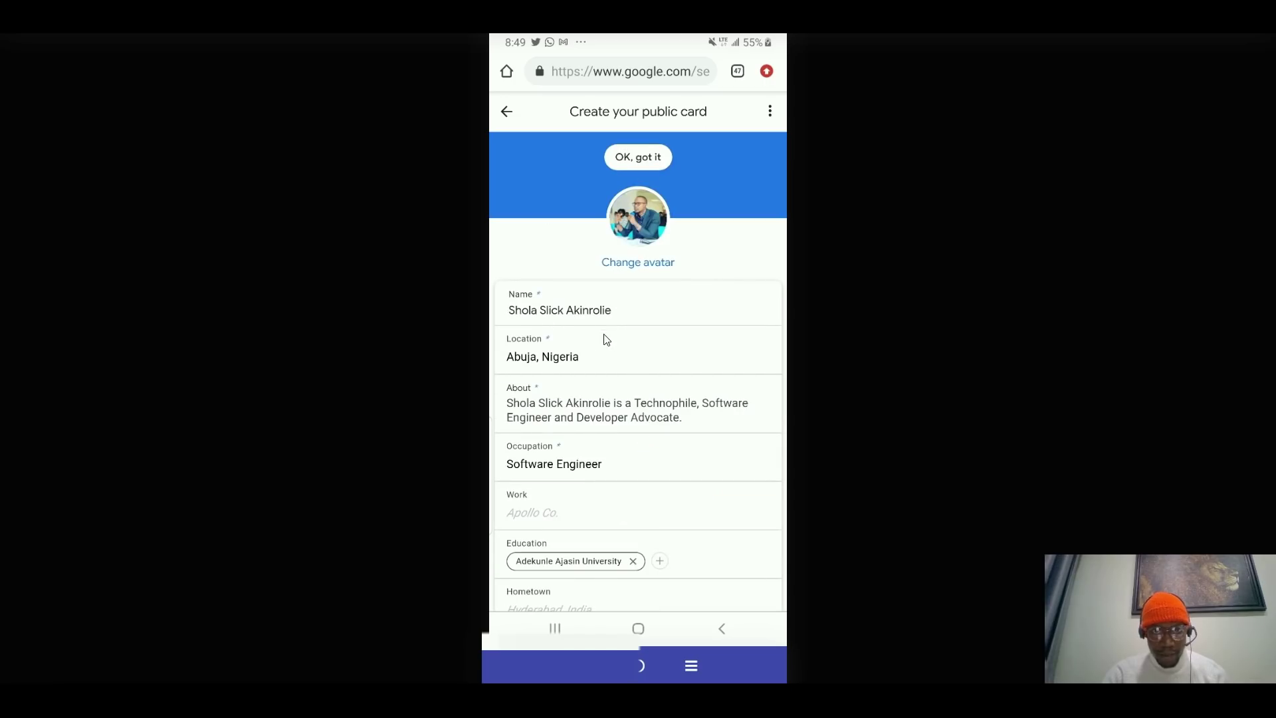
pyautogui.scroll(-1, 610, 360)
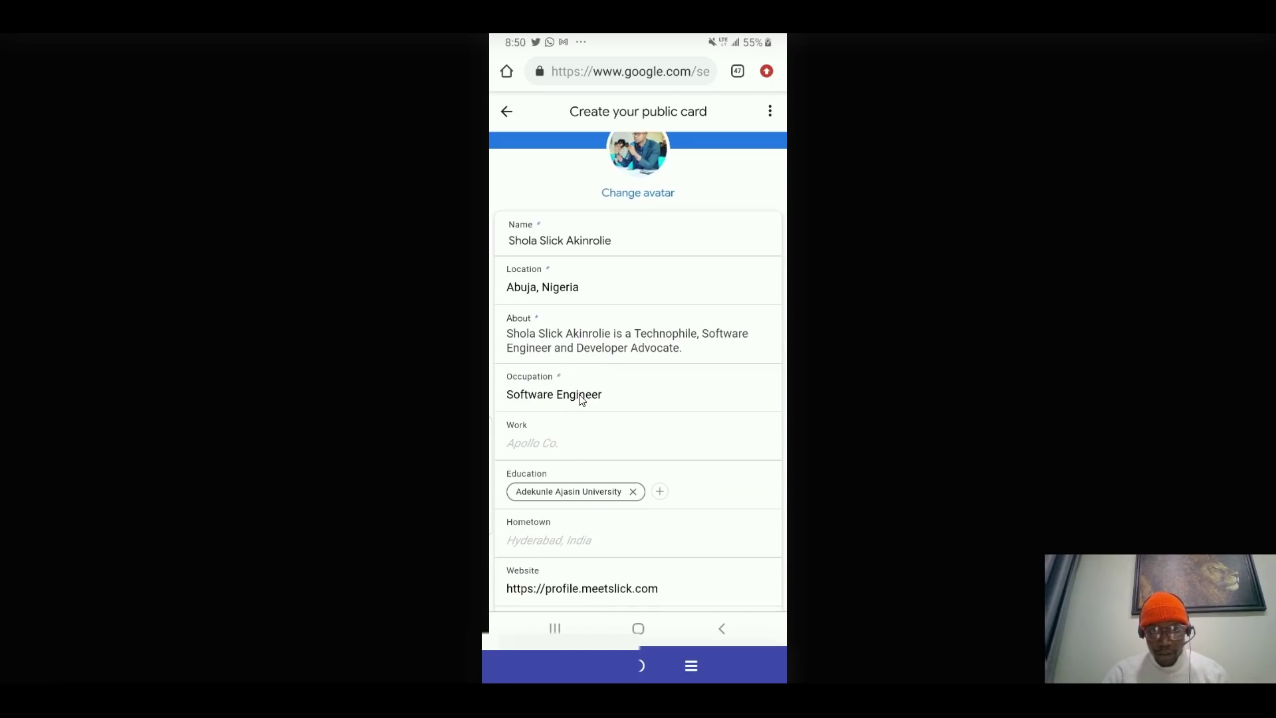
pyautogui.scroll(-2, 583, 395)
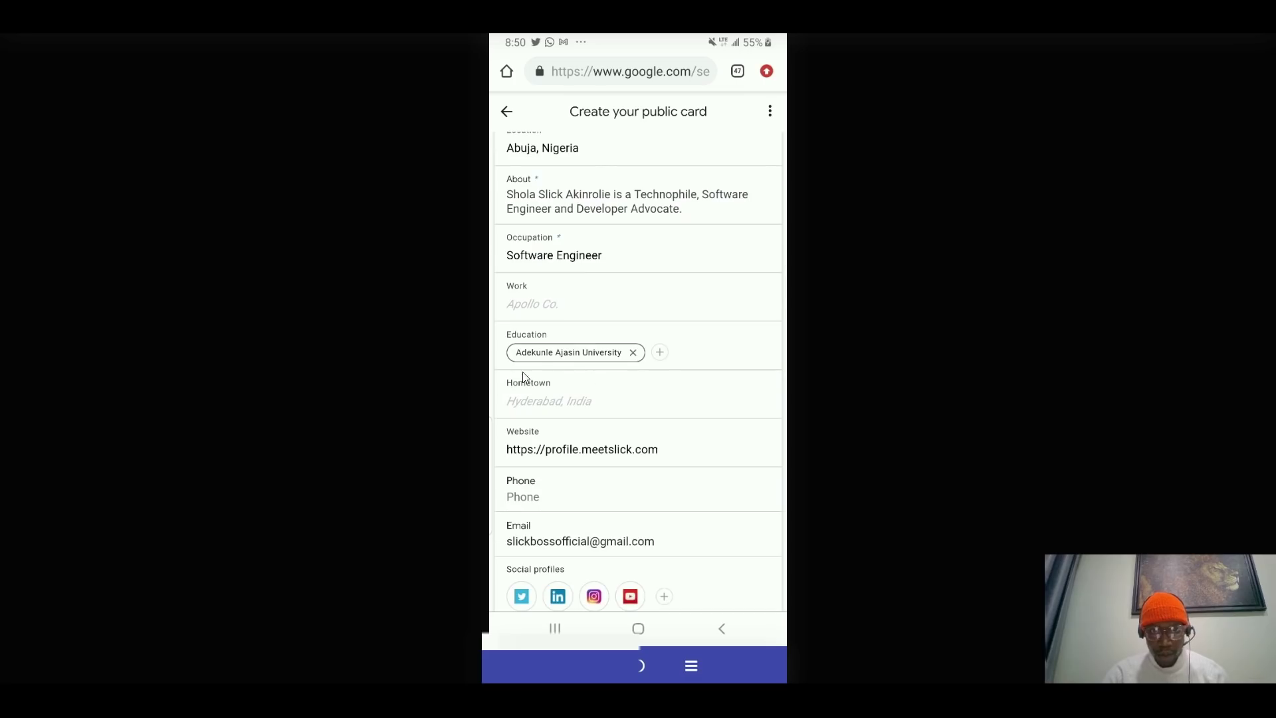
pyautogui.scroll(-1, 612, 425)
pyautogui.scroll(-2, 618, 425)
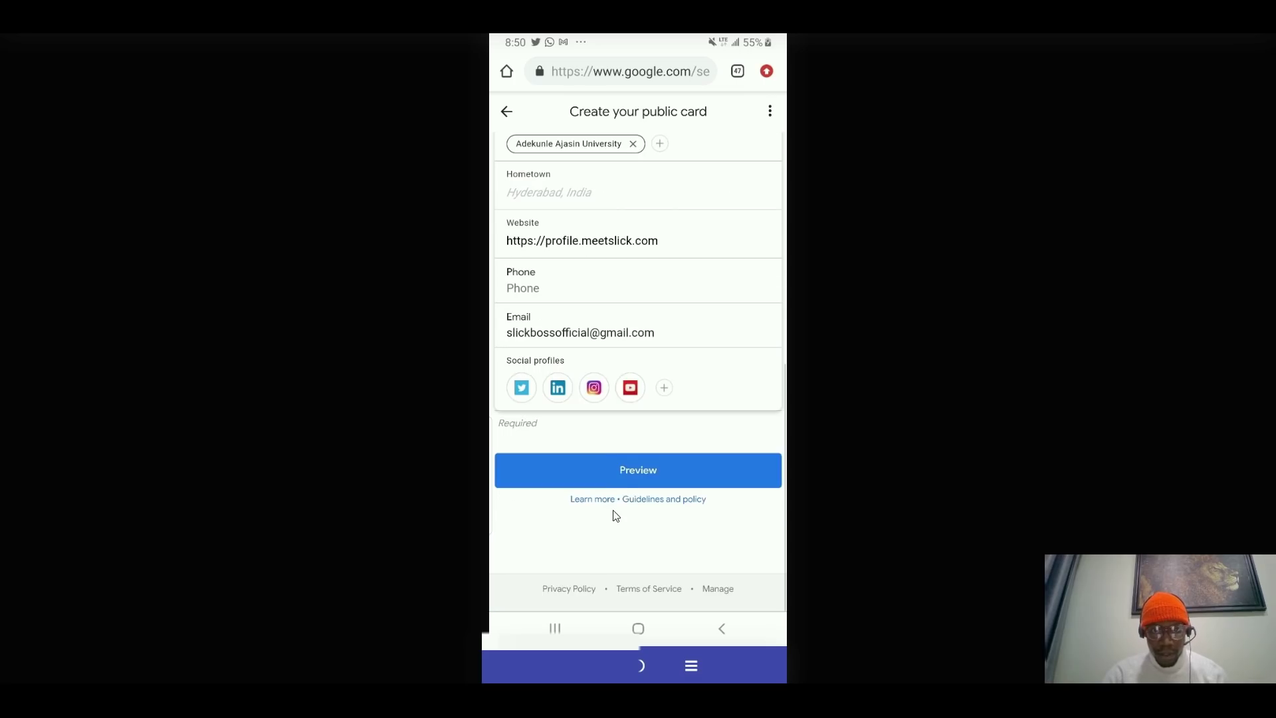
pyautogui.click(640, 476)
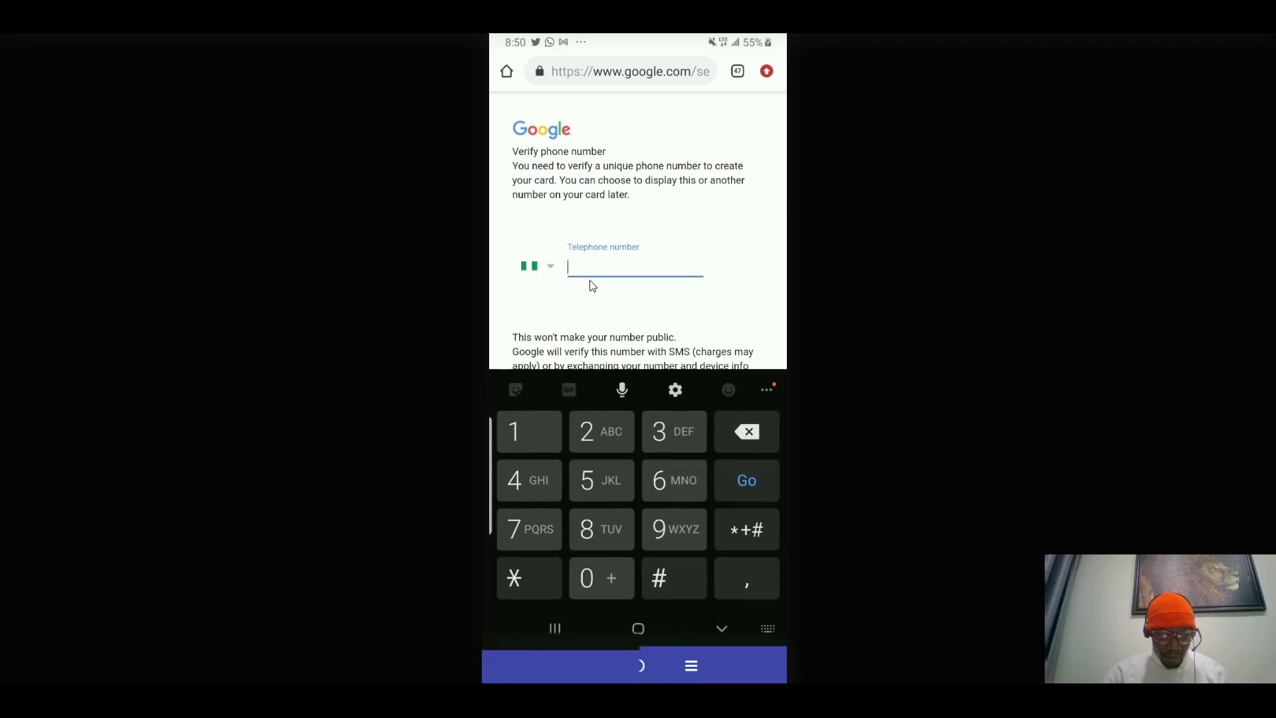
pyautogui.press('Escape')
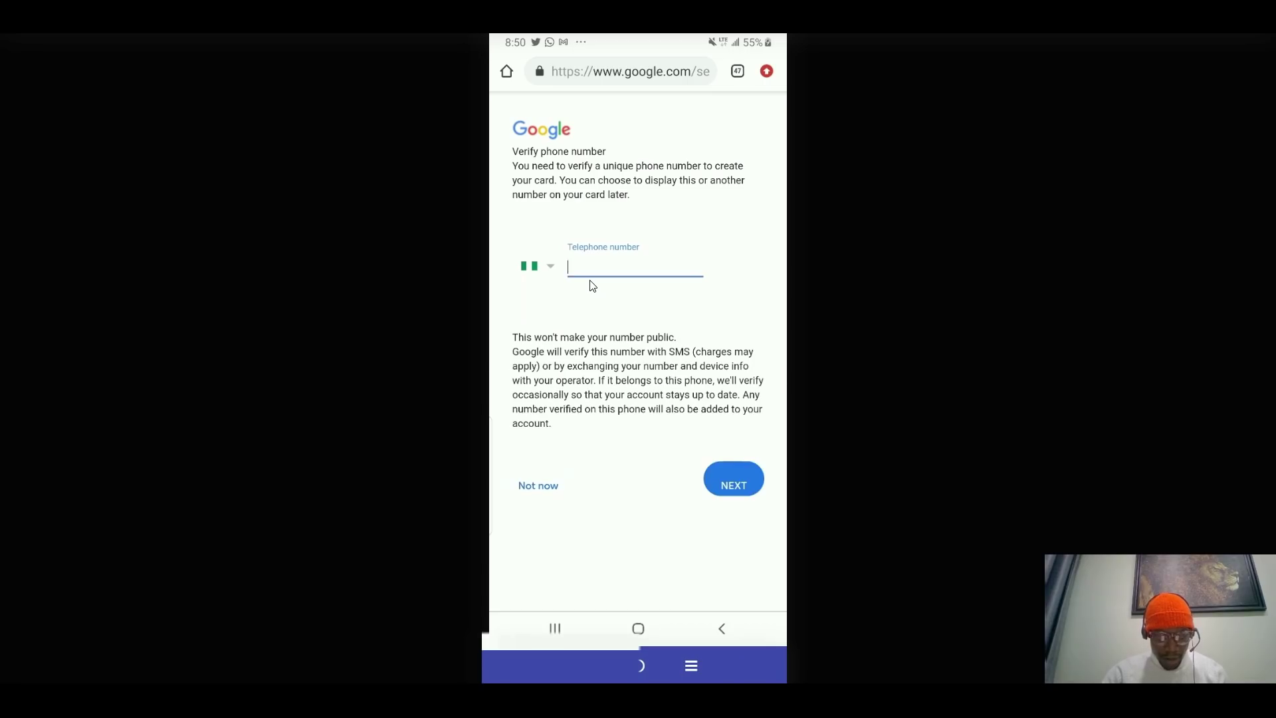
pyautogui.press('Escape')
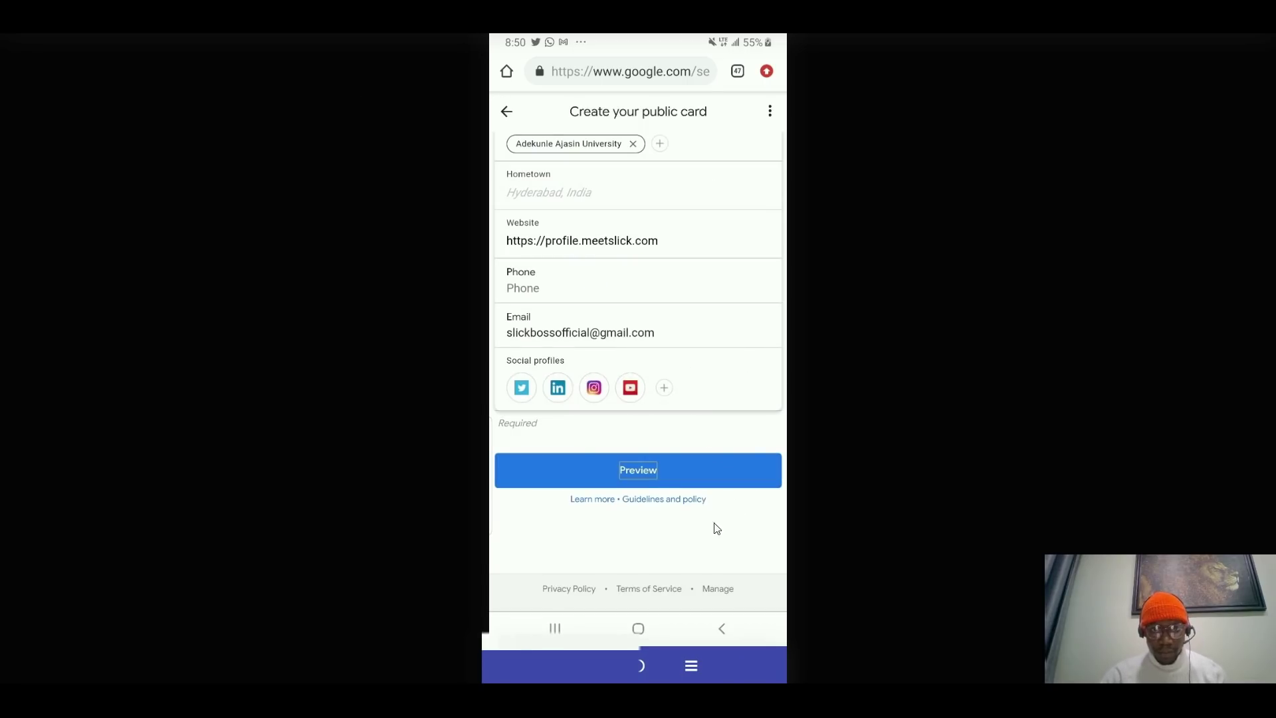
pyautogui.scroll(5, 642, 368)
pyautogui.scroll(4, 642, 365)
pyautogui.scroll(-8, 642, 365)
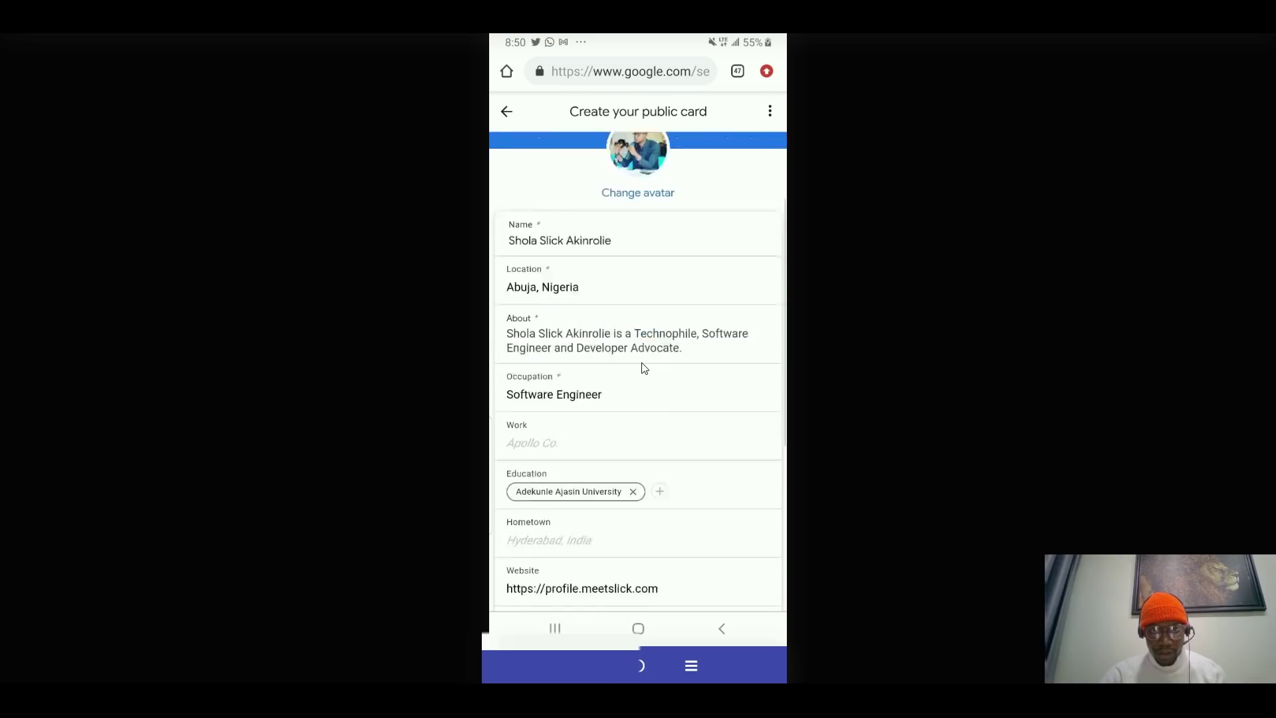
pyautogui.click(648, 540)
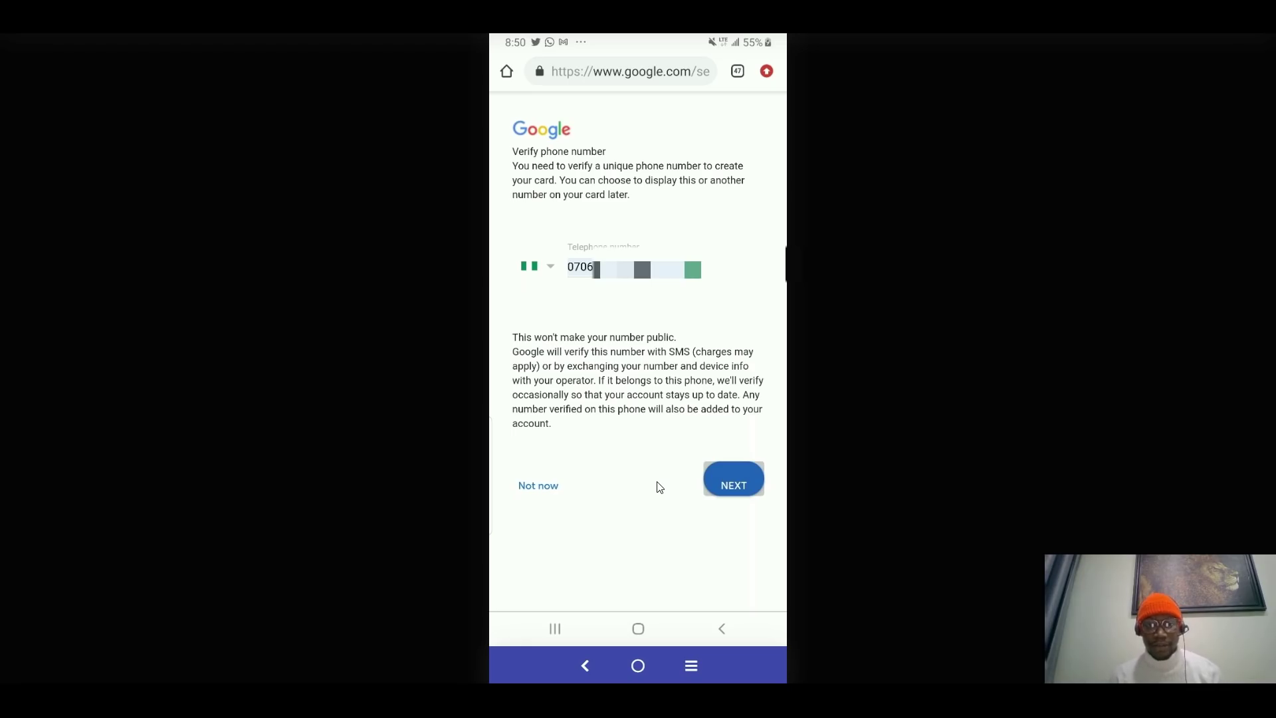
pyautogui.click(585, 665)
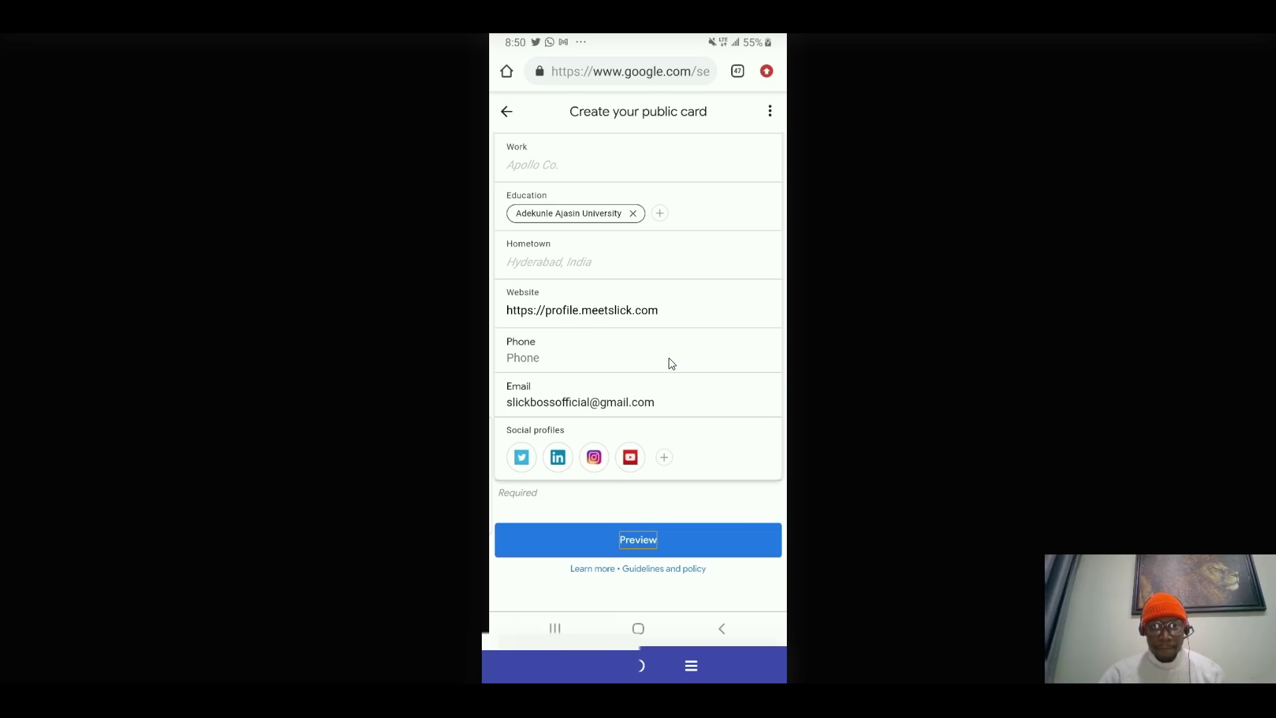
pyautogui.scroll(-1, 671, 364)
pyautogui.scroll(5, 672, 365)
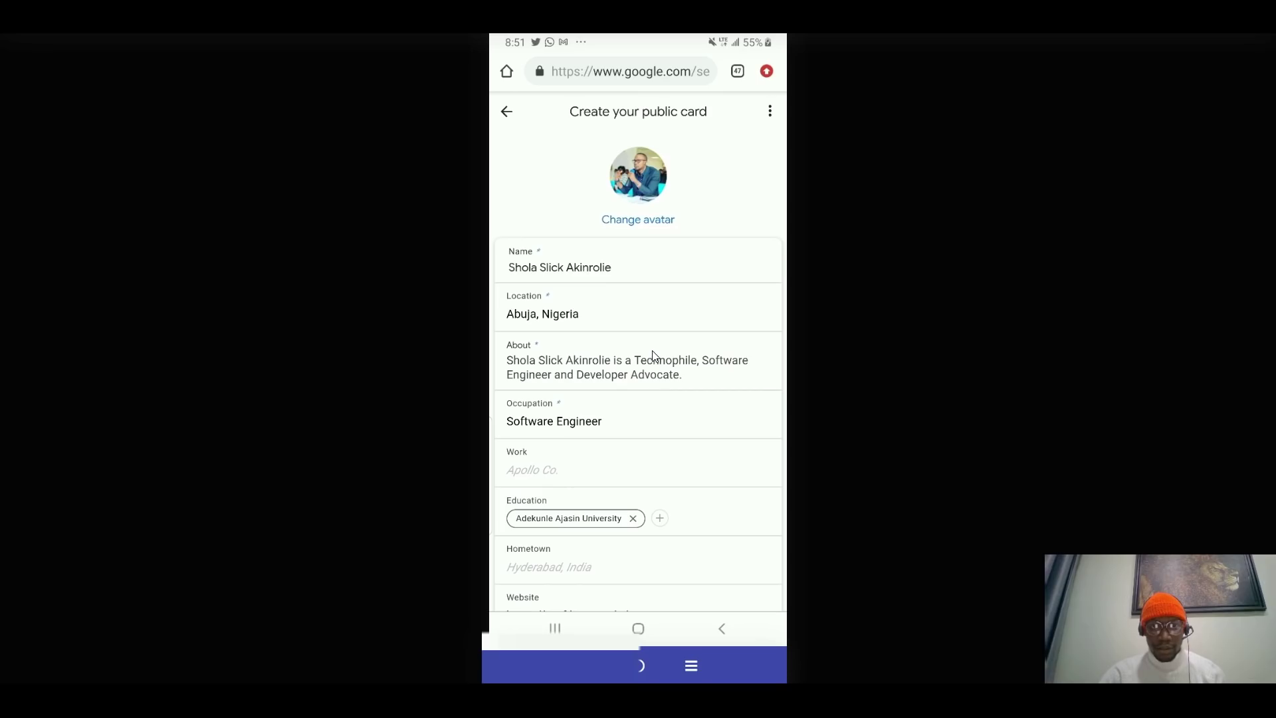
pyautogui.scroll(-5, 652, 357)
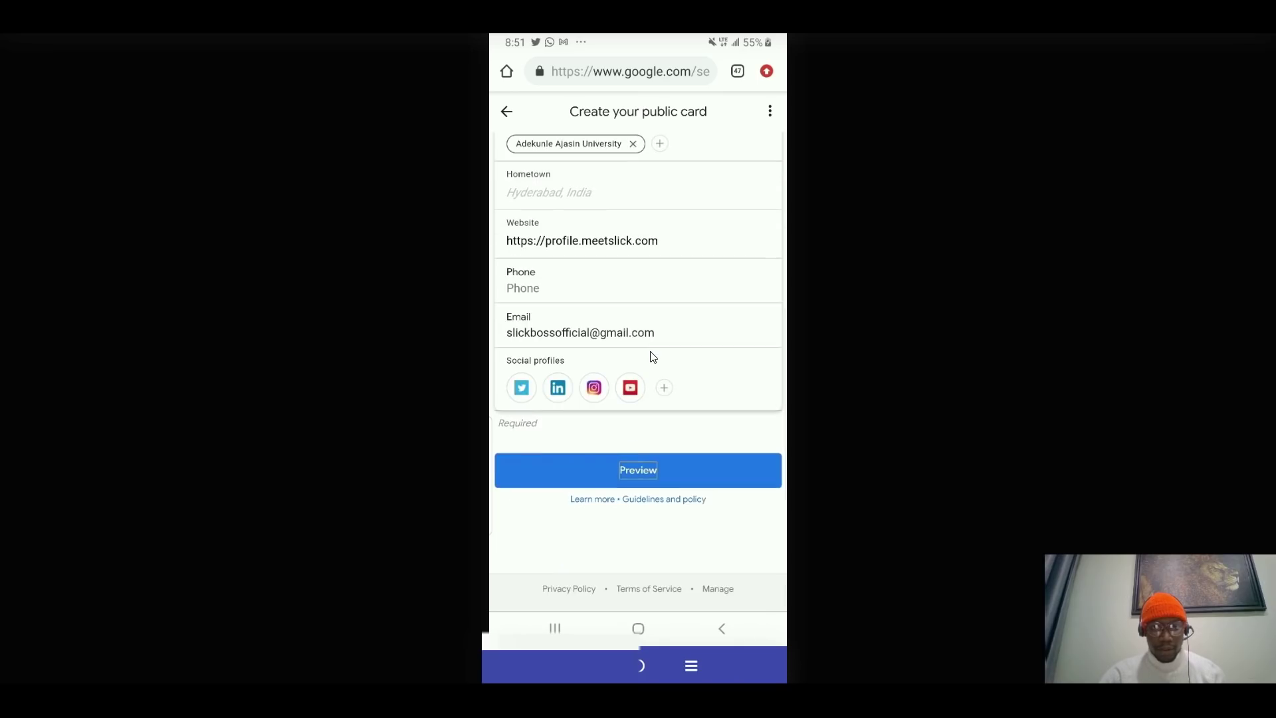
pyautogui.scroll(5, 652, 357)
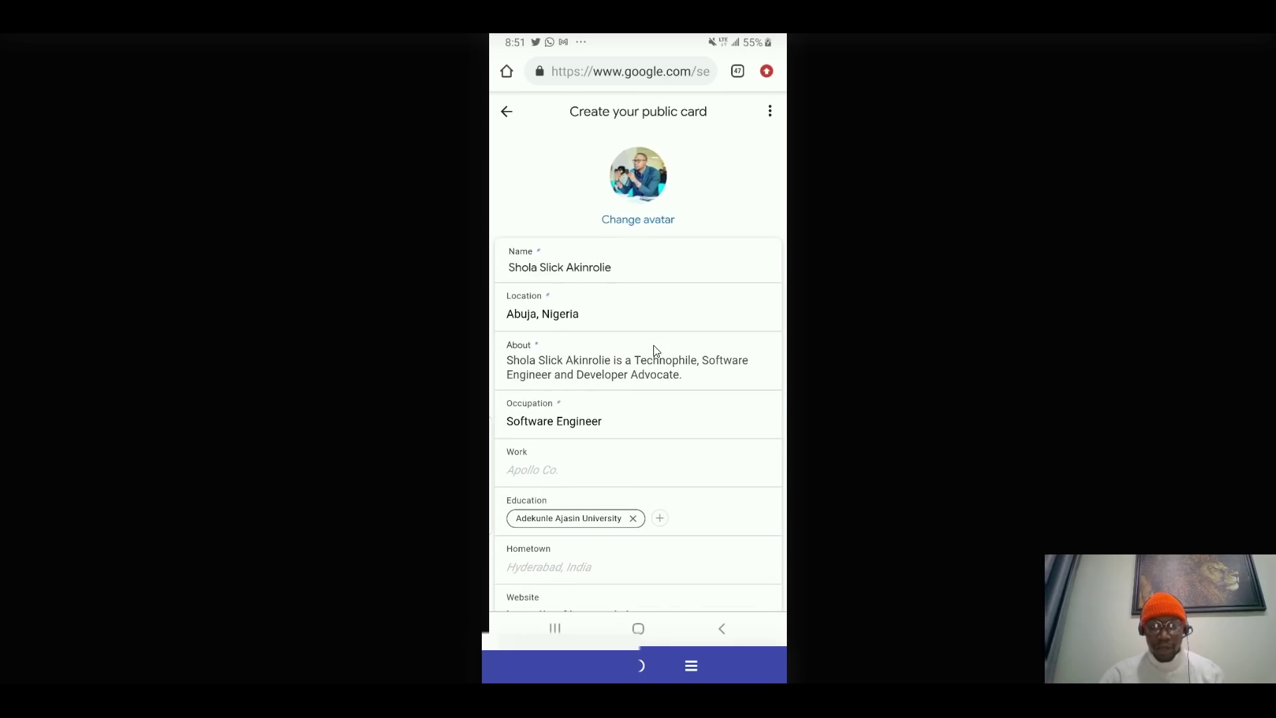
pyautogui.scroll(-4, 668, 246)
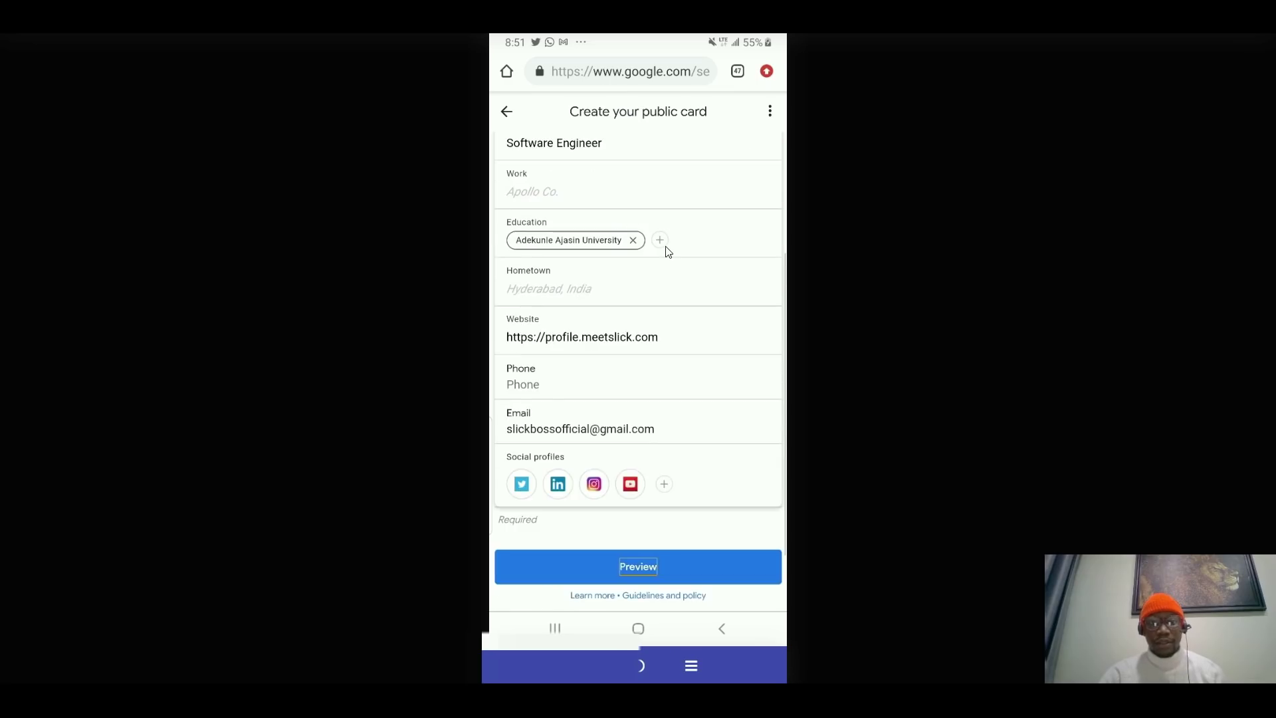
pyautogui.scroll(-2, 668, 253)
pyautogui.scroll(3, 667, 259)
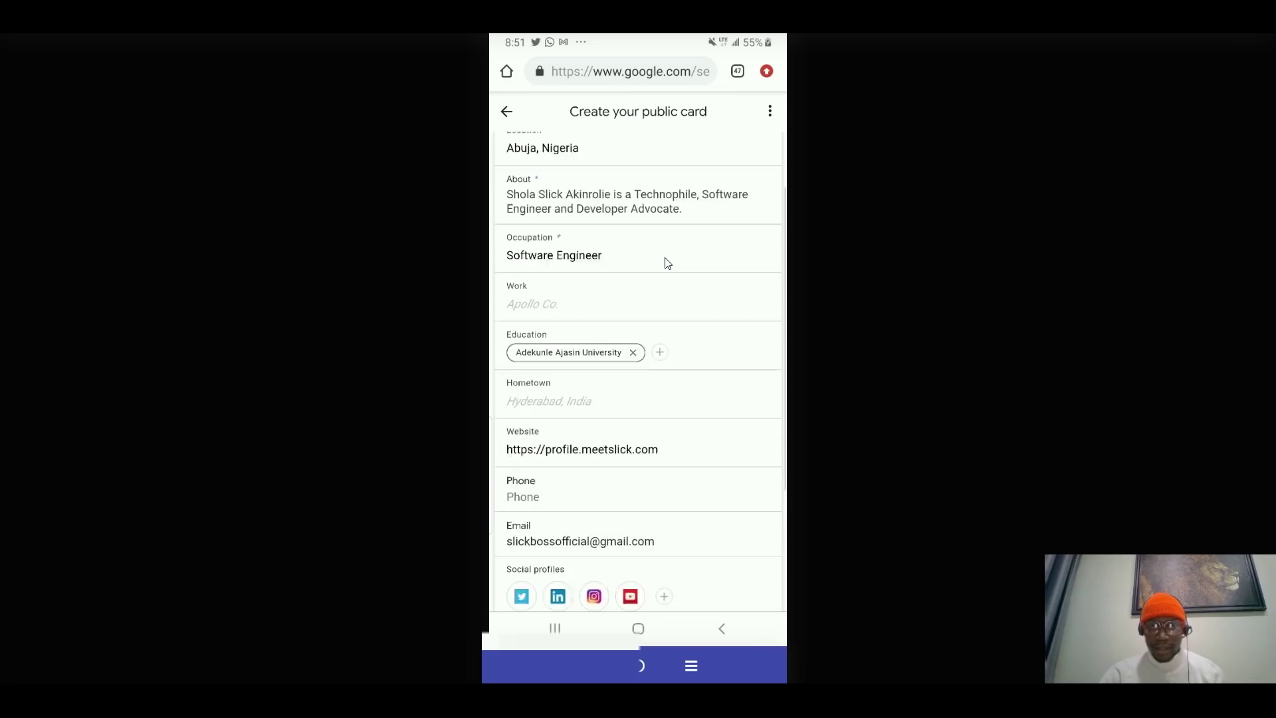
pyautogui.scroll(3, 667, 263)
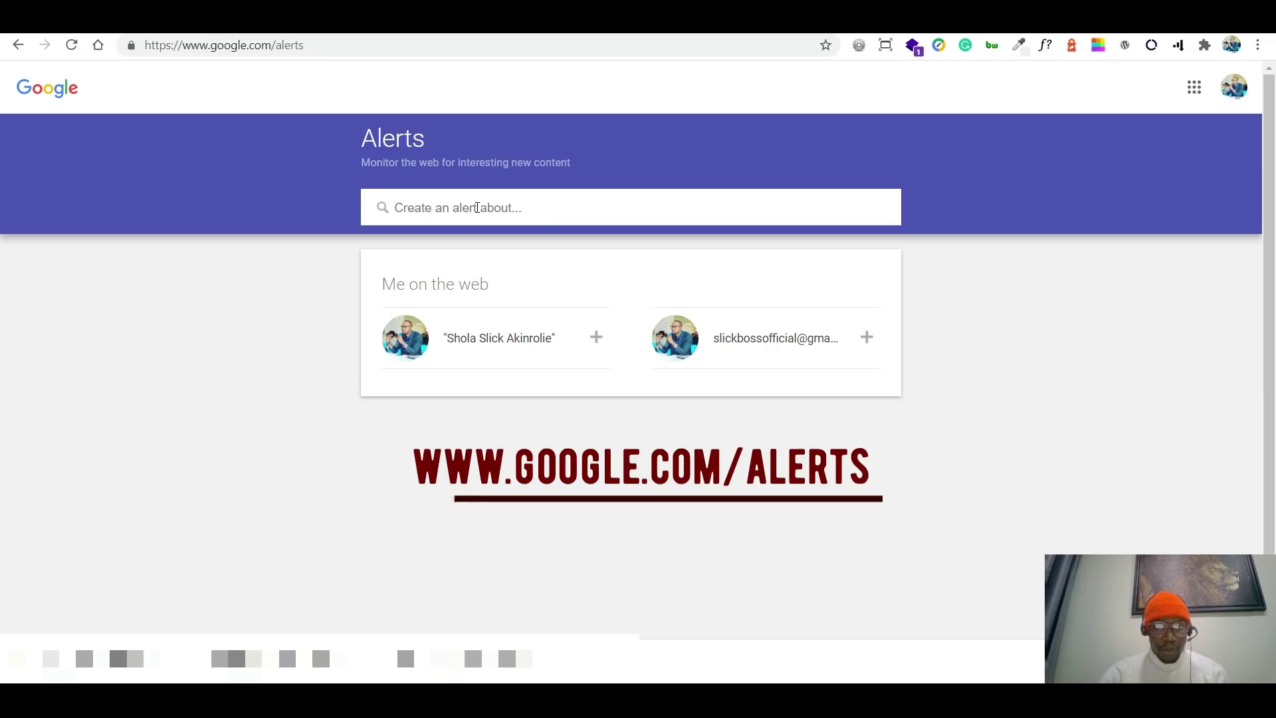
# Start an alert for the suggested quoted full name and review its preview results.
pyautogui.click(524, 343)
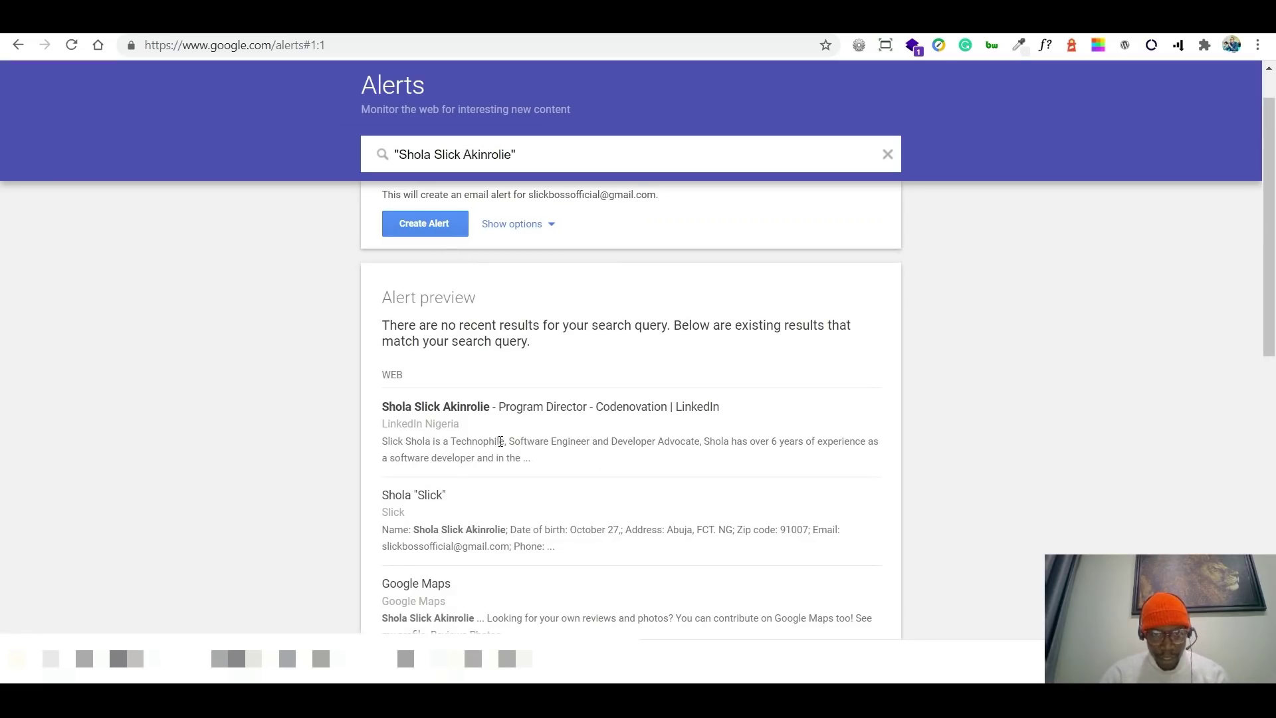
pyautogui.scroll(-1, 500, 441)
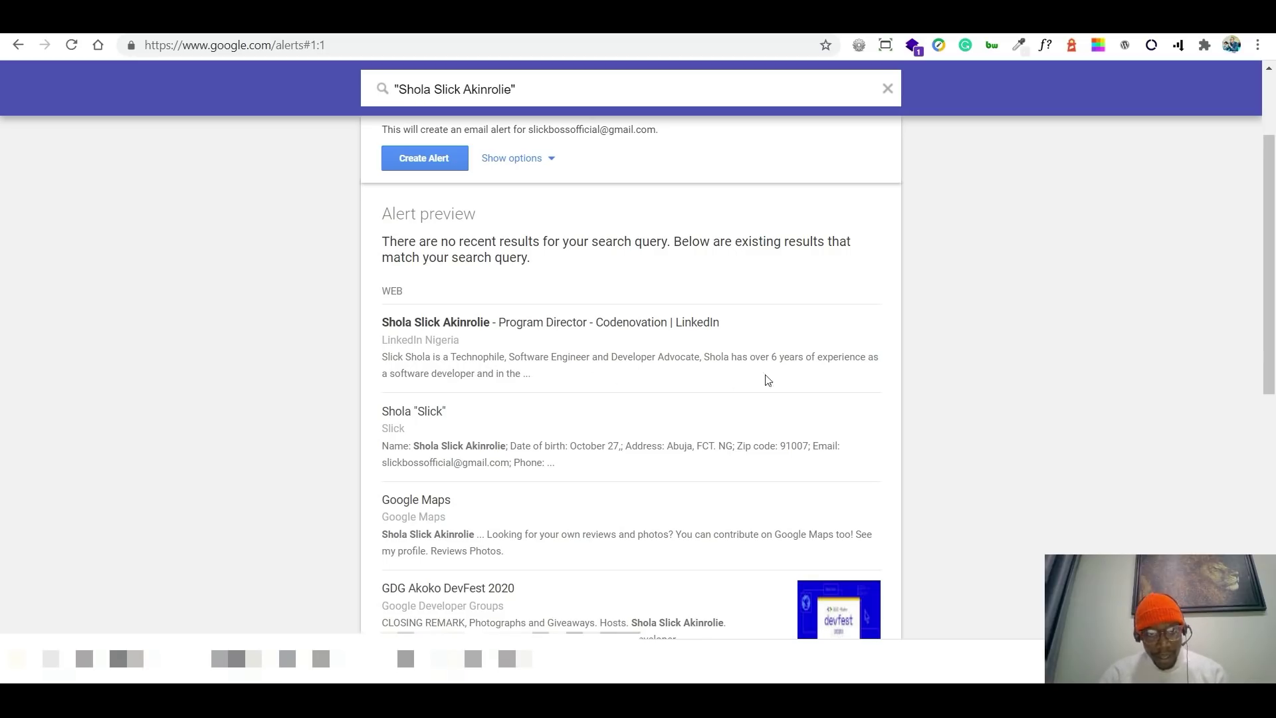
pyautogui.scroll(-1, 503, 389)
pyautogui.scroll(1, 503, 389)
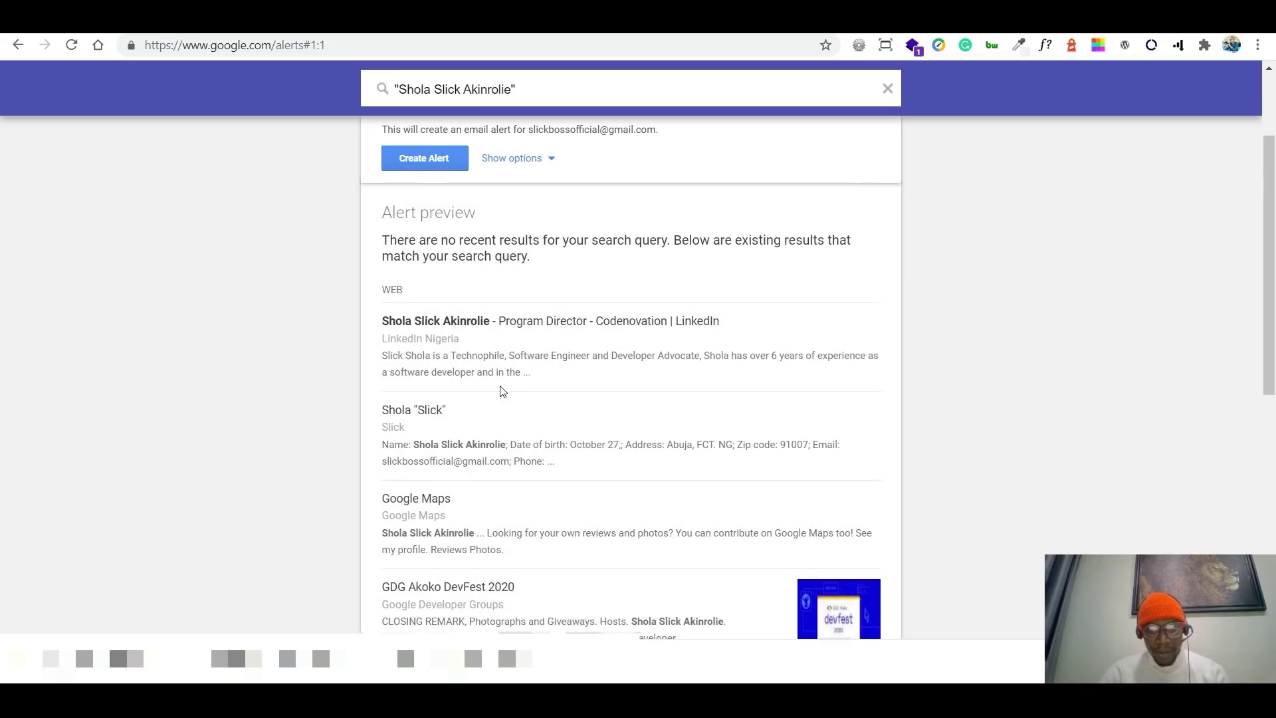
pyautogui.scroll(-3, 502, 389)
pyautogui.scroll(1, 503, 389)
pyautogui.scroll(-4, 503, 388)
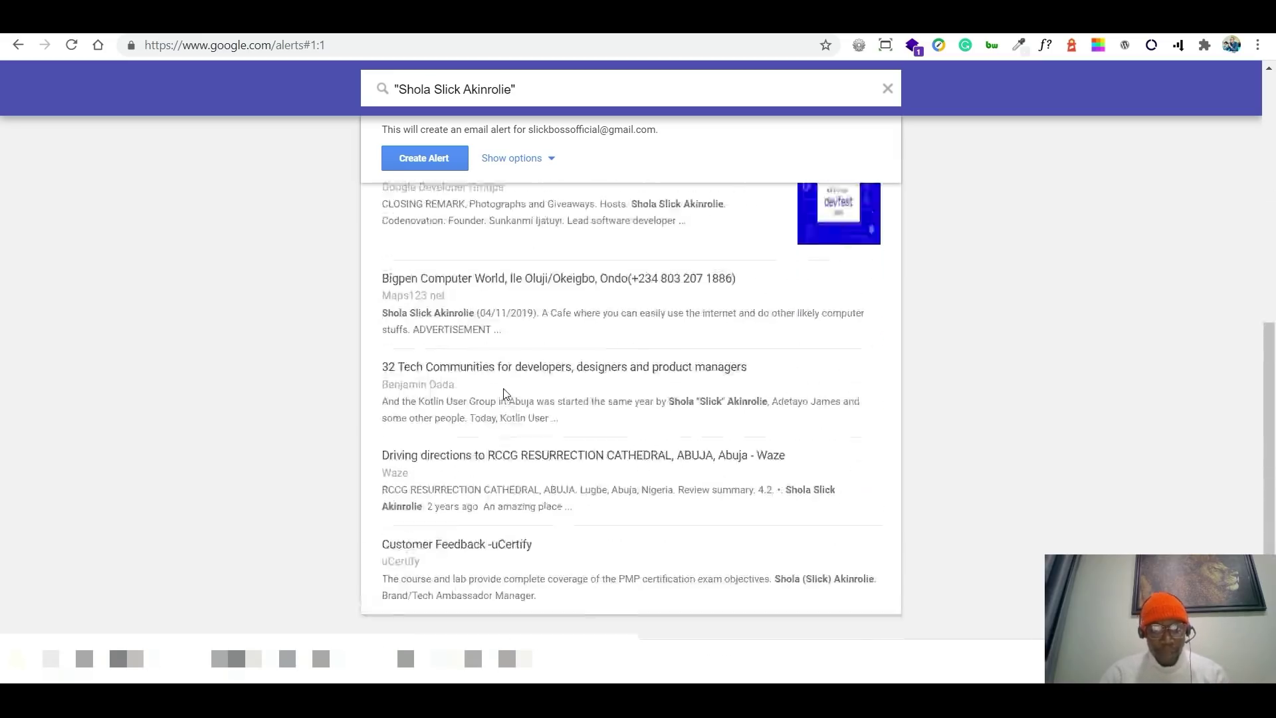
pyautogui.scroll(10, 503, 389)
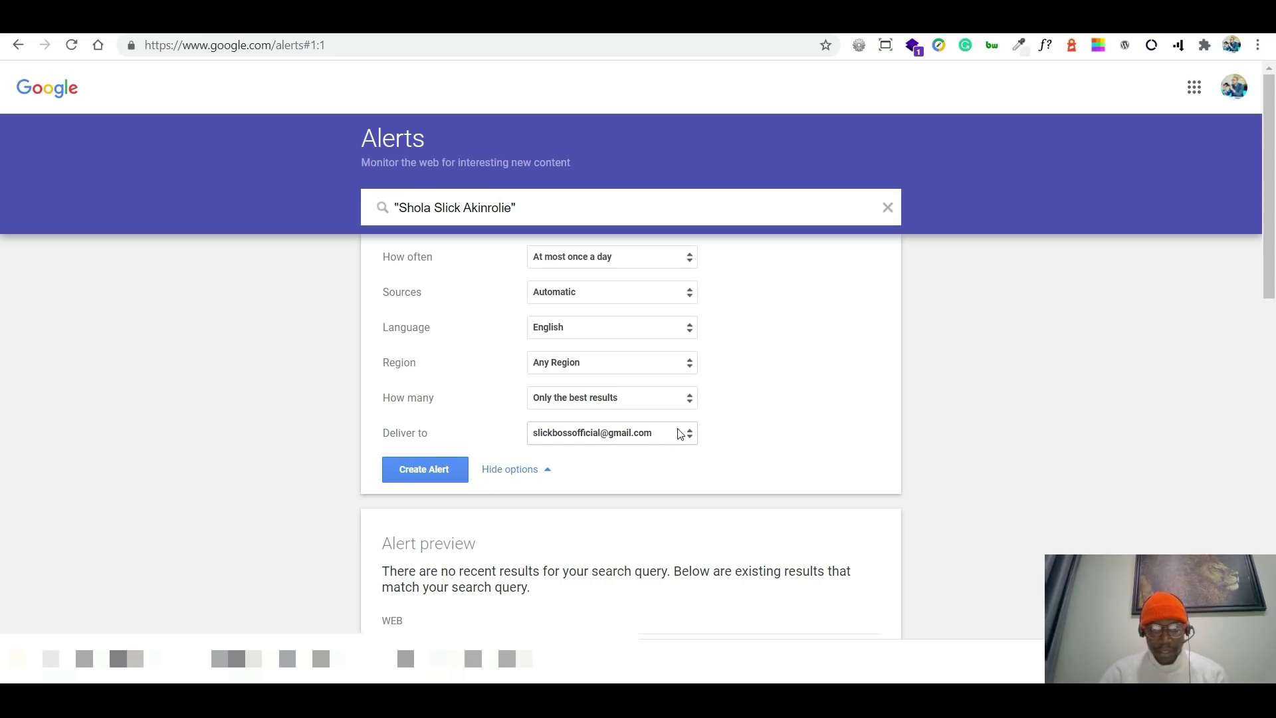
# Create the alert for the quoted full name so it appears under My alerts.
pyautogui.click(430, 475)
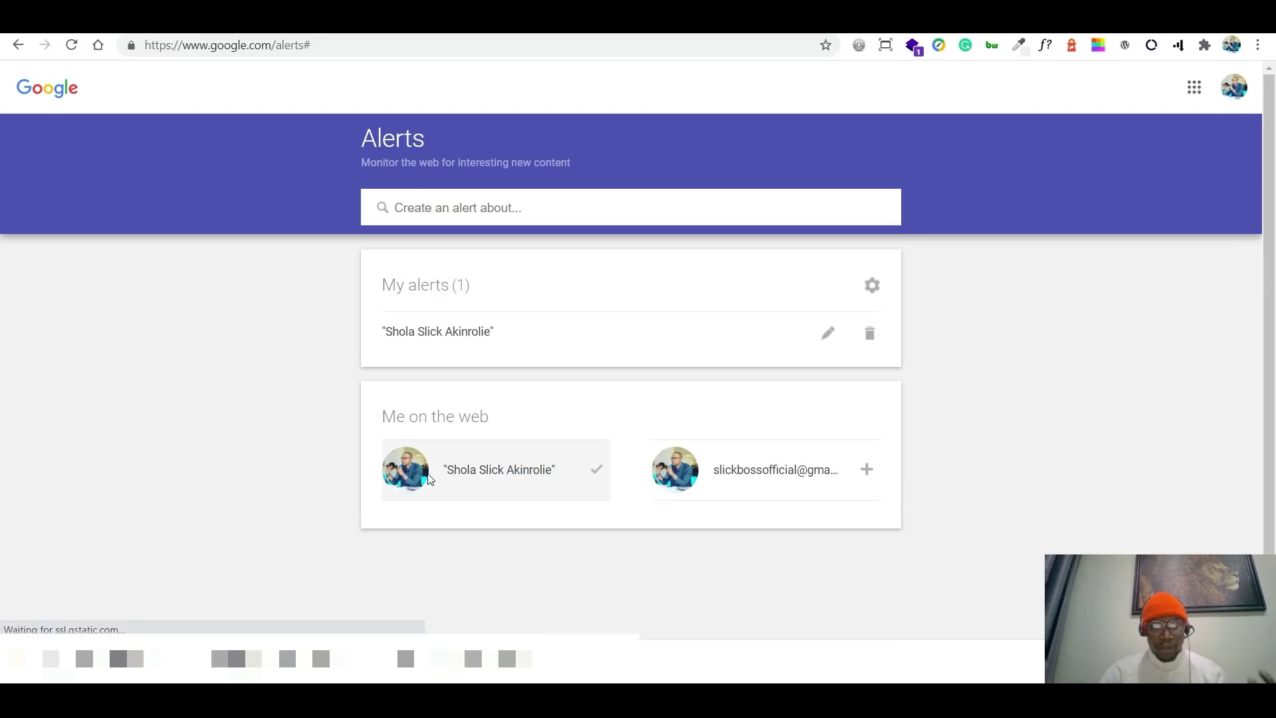